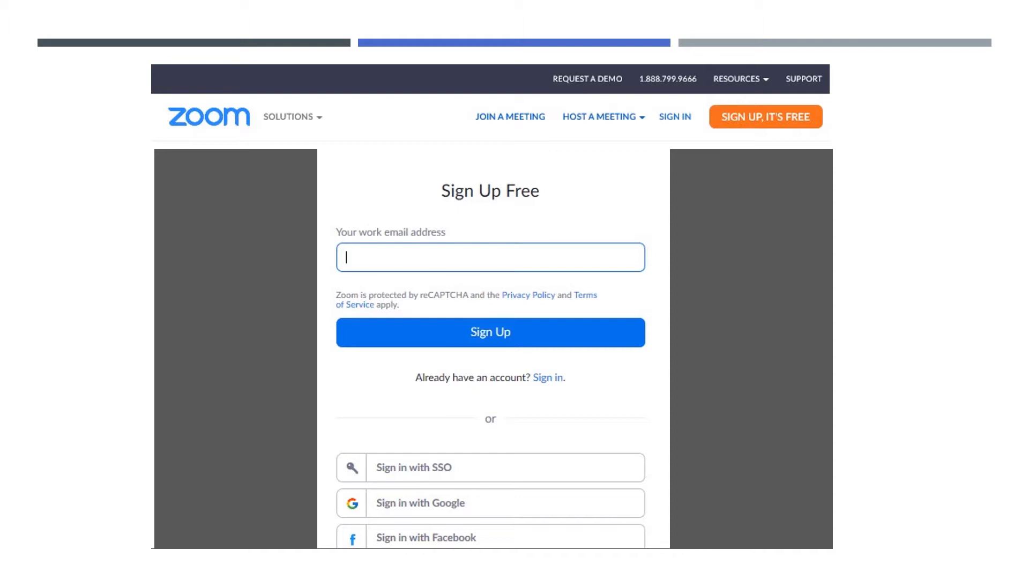
# Advance through the captcha slides to the 'We've sent an email' confirmation slide.
pyautogui.press('Right')
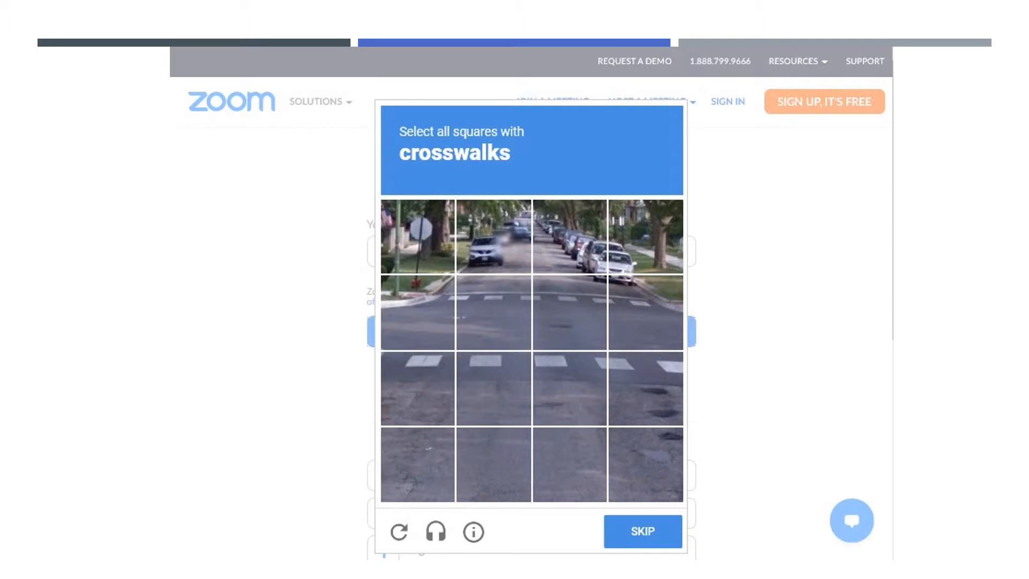
pyautogui.press('Right')
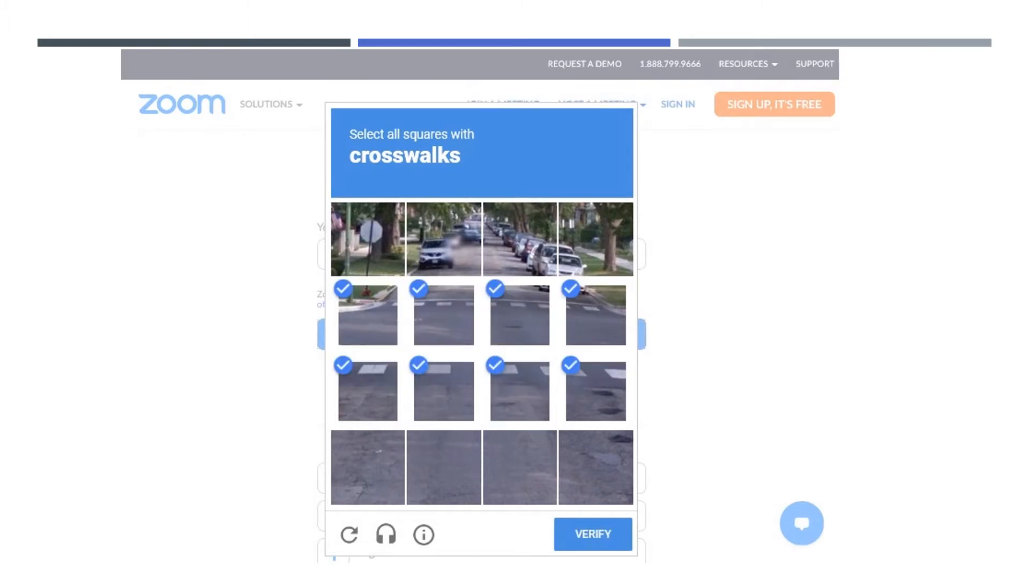
pyautogui.press('Right')
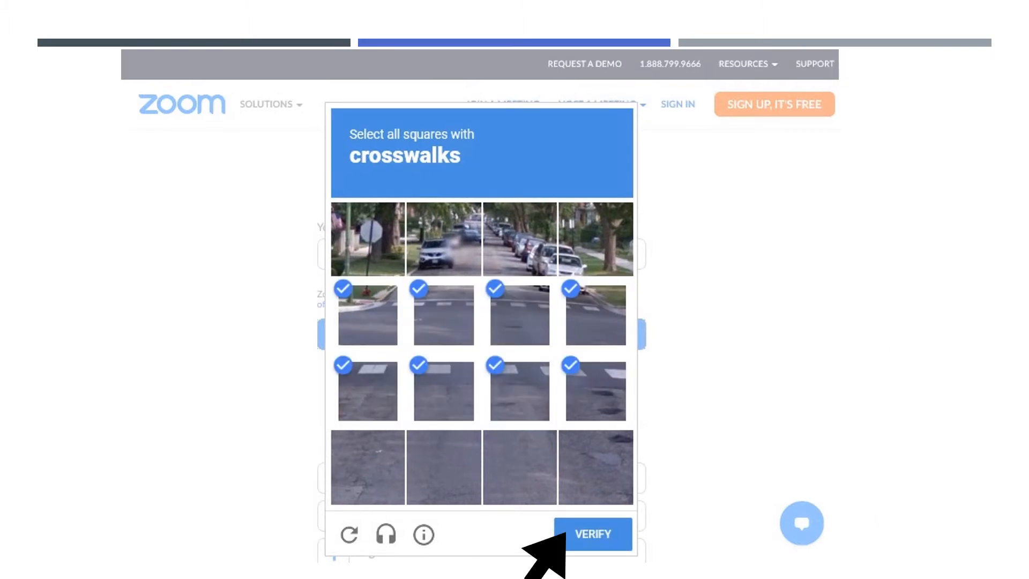
pyautogui.press('Right')
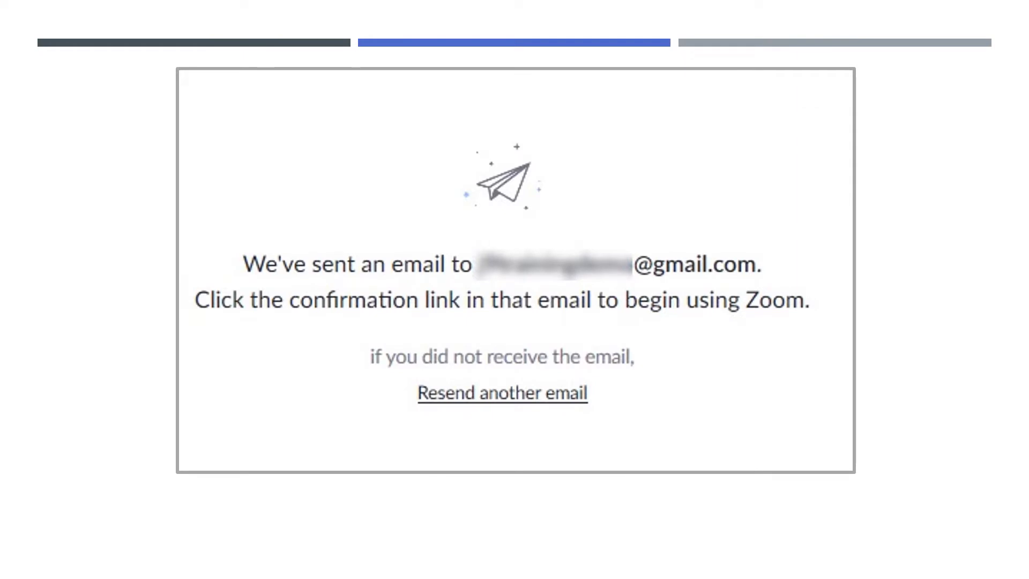
# Advance past the activation email and school sign-up slides to the Host a Meeting slide.
pyautogui.press('Right')
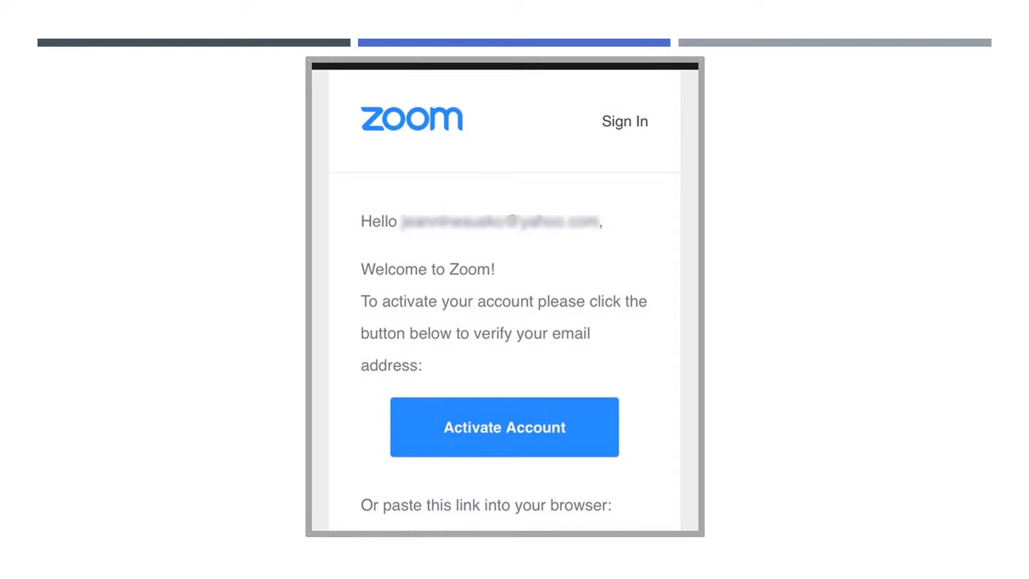
pyautogui.press('Right')
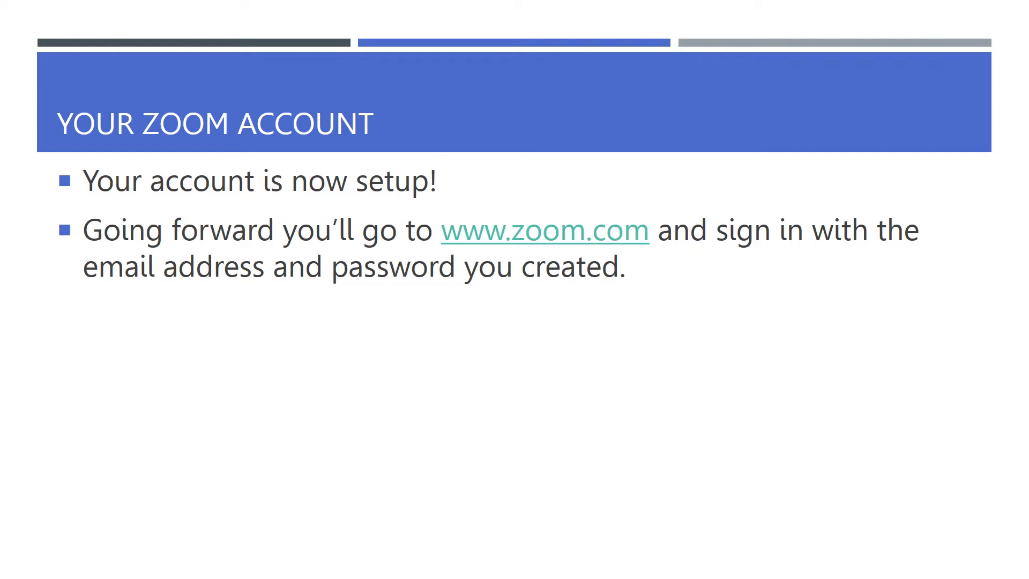
pyautogui.press('Right')
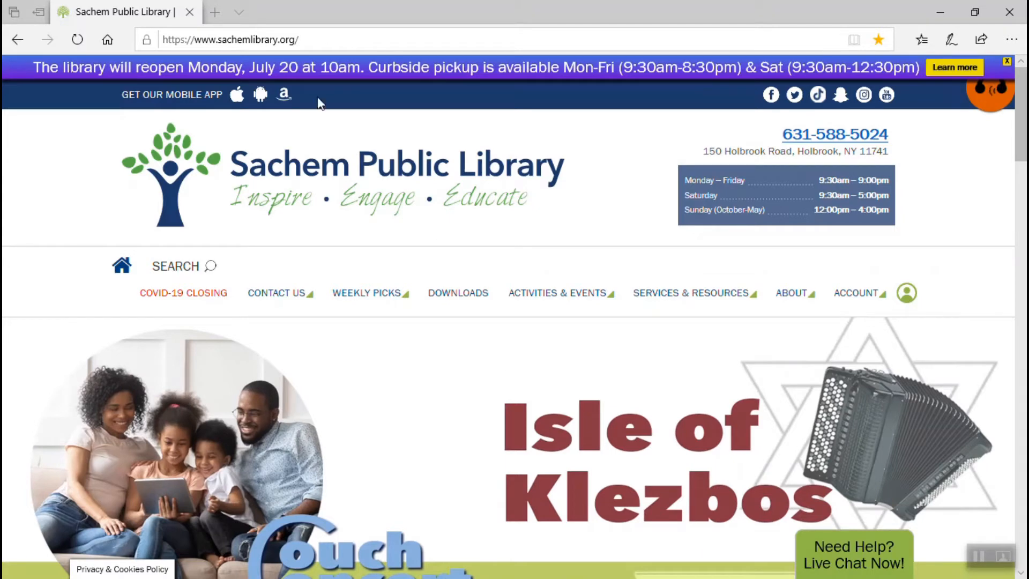
# Go to the Zoom website from the address bar and open its sign-in page.
pyautogui.click(295, 40)
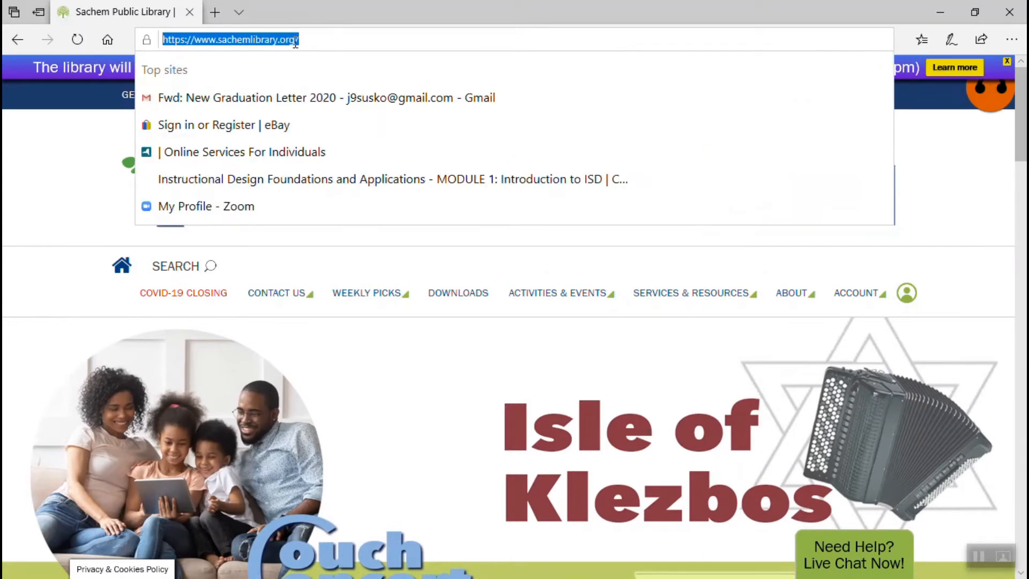
pyautogui.write('zoom.us/')
pyautogui.press('Return')
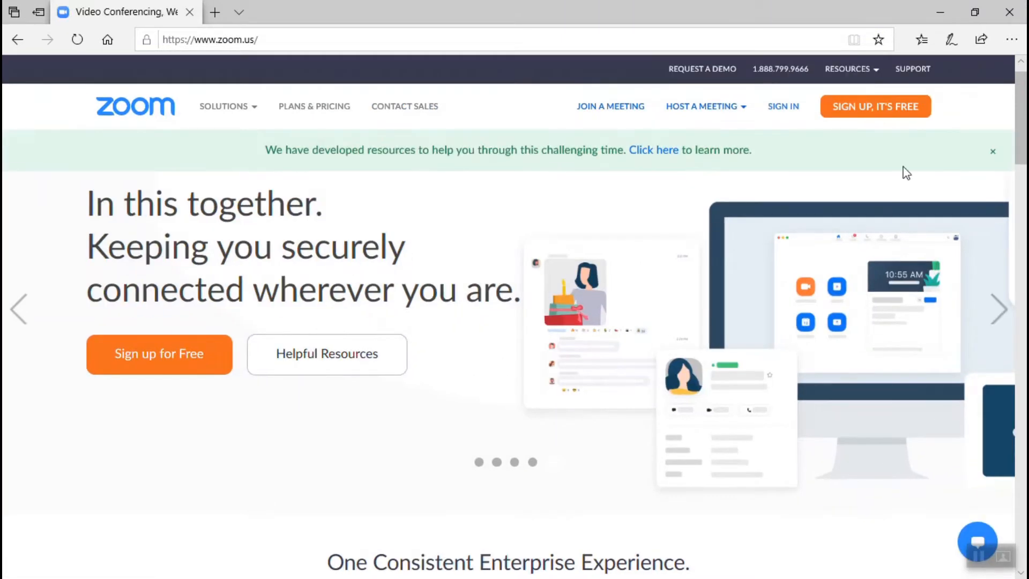
pyautogui.click(780, 108)
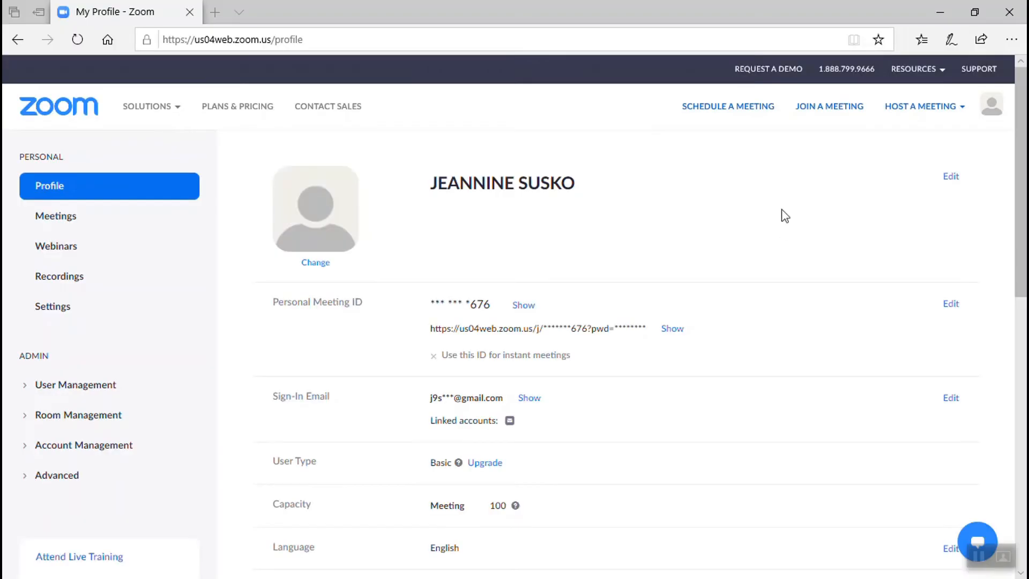
# Start scheduling a new meeting with the topic 'Friday Get together'.
pyautogui.click(703, 114)
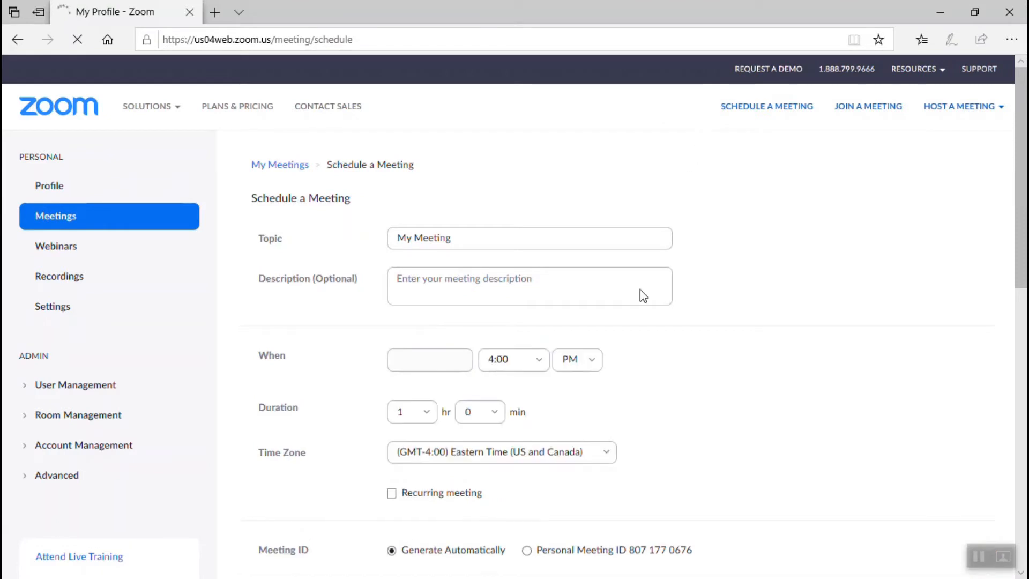
pyautogui.click(469, 242)
pyautogui.moveTo(469, 242); pyautogui.dragTo(363, 248)
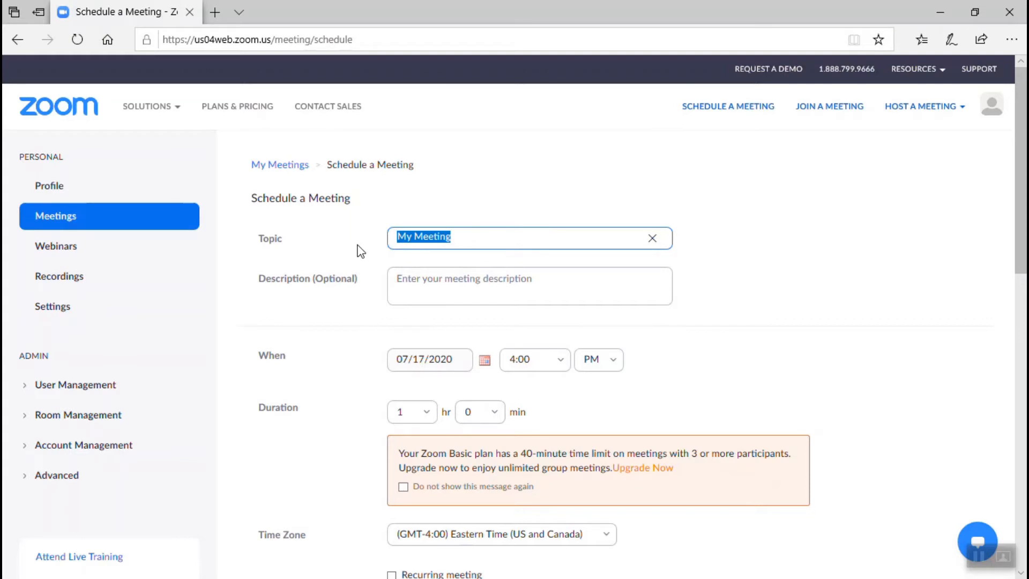
pyautogui.write('Friday Get')
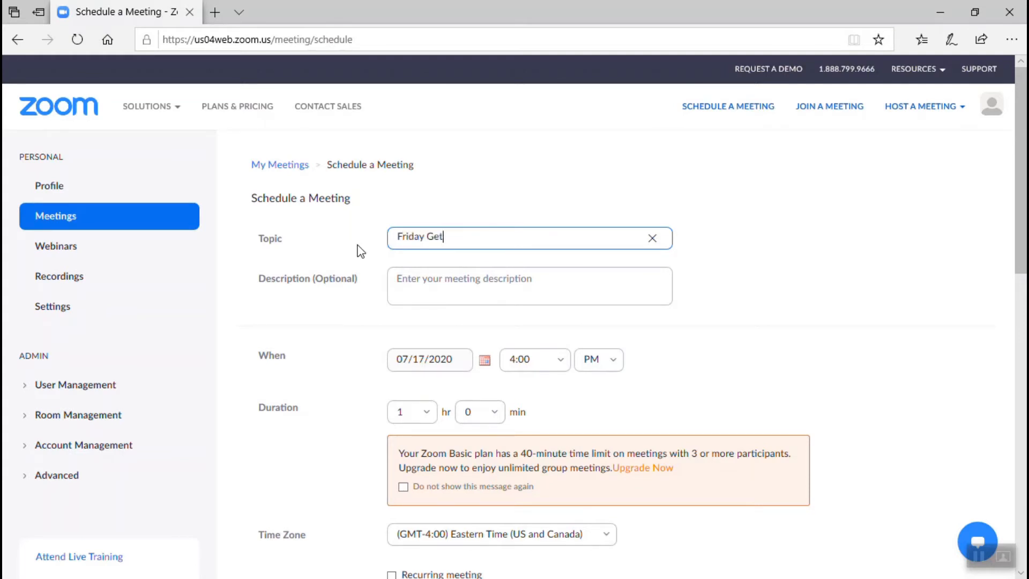
pyautogui.write(' T')
pyautogui.press('BackSpace')
pyautogui.press('BackSpace')
pyautogui.write('together')
# Set the meeting start time to 5:00 PM.
pyautogui.click(563, 367)
pyautogui.scroll(-3, 533, 514)
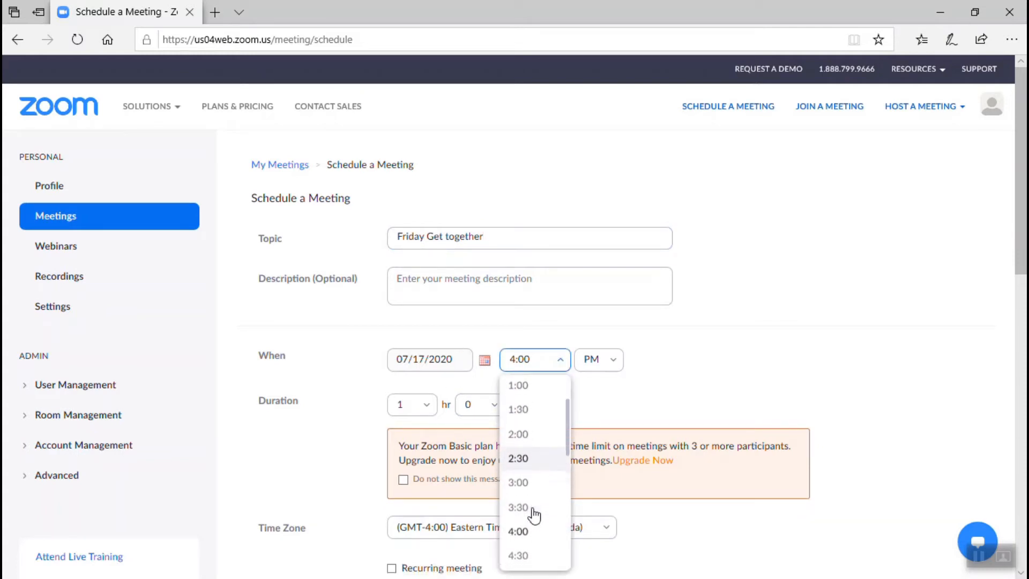
pyautogui.click(527, 501)
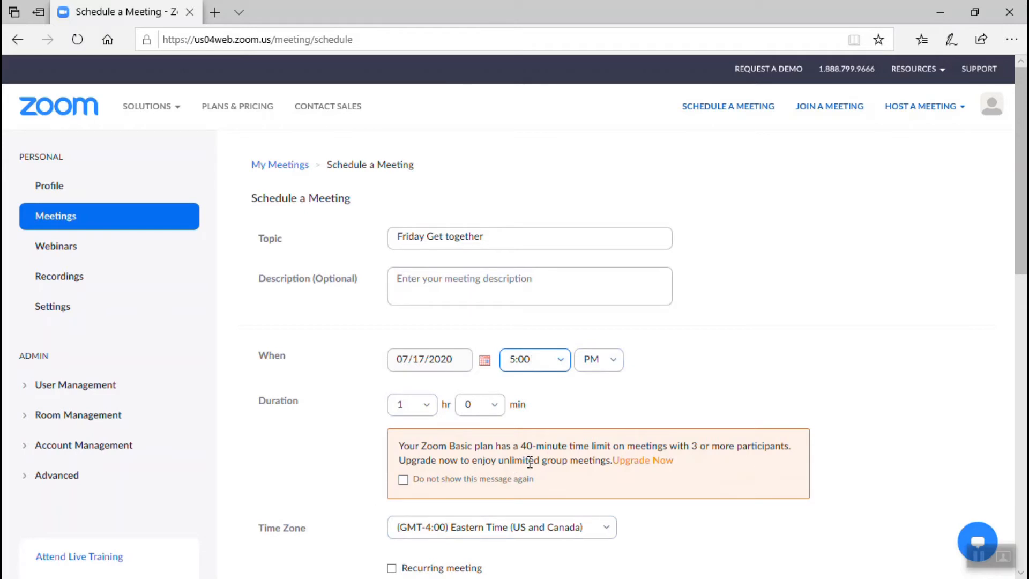
# Choose 0 hr and 45 min in the Duration dropdowns.
pyautogui.click(426, 407)
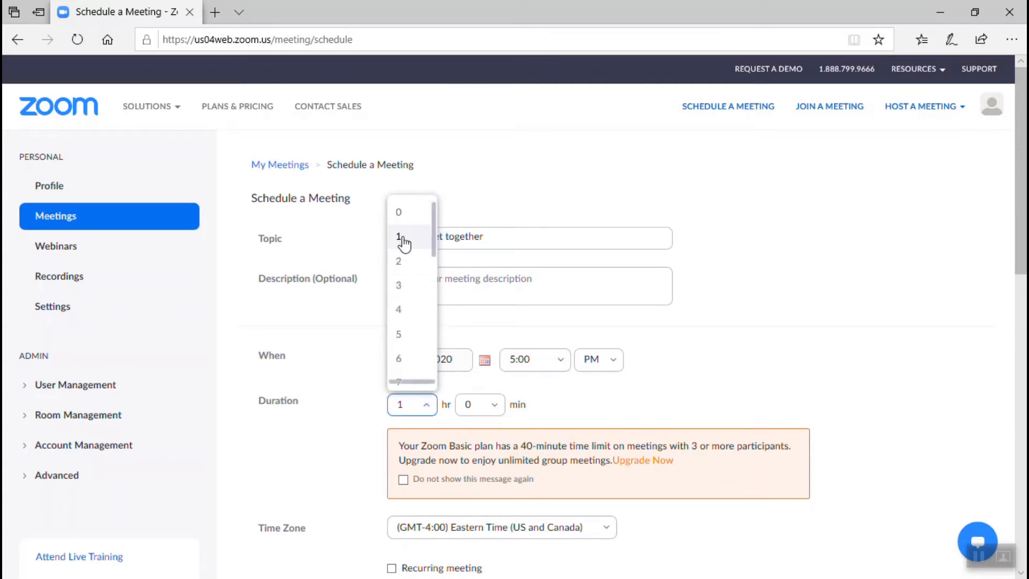
pyautogui.click(401, 213)
pyautogui.click(492, 405)
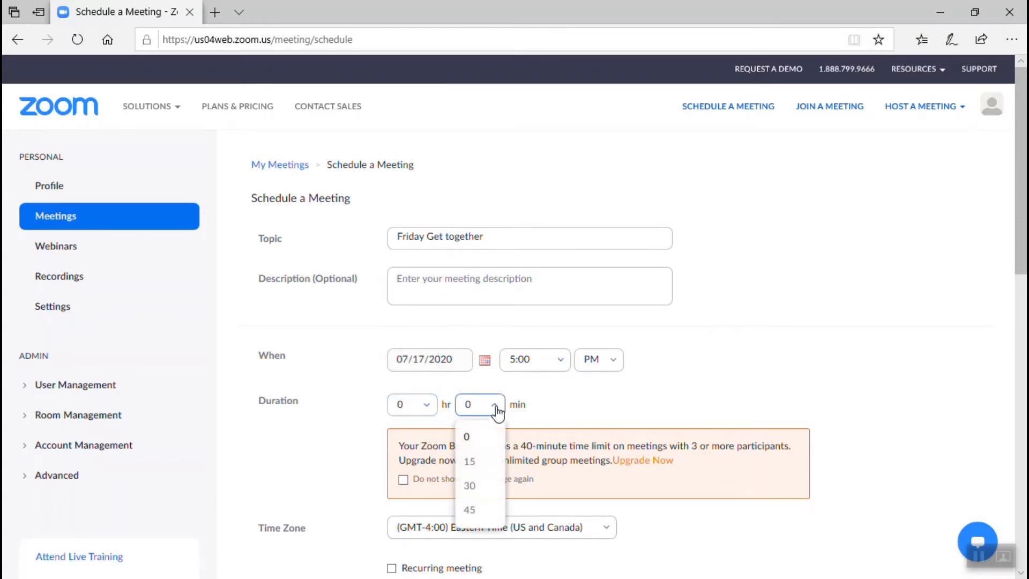
pyautogui.click(471, 510)
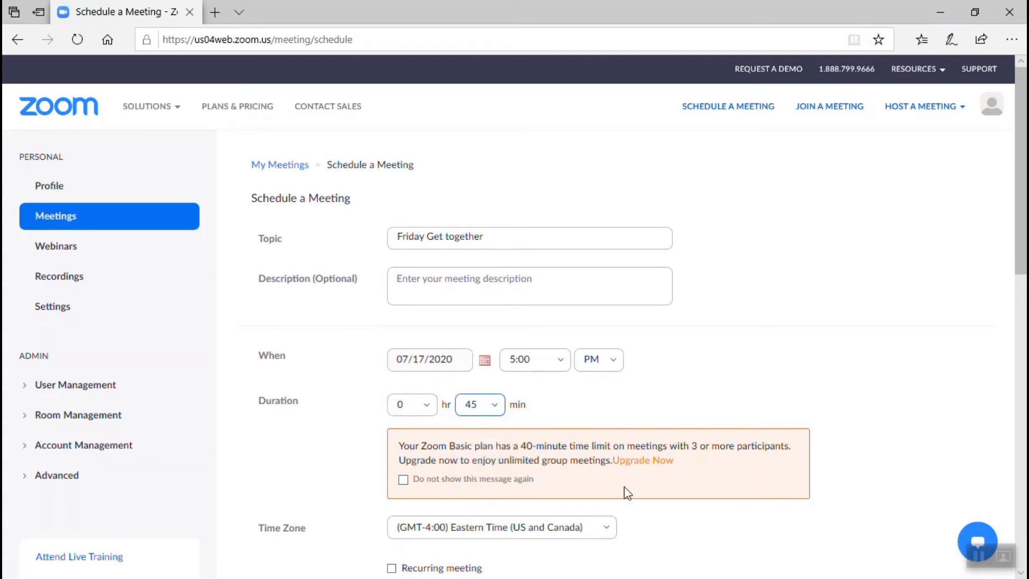
pyautogui.scroll(-3, 666, 526)
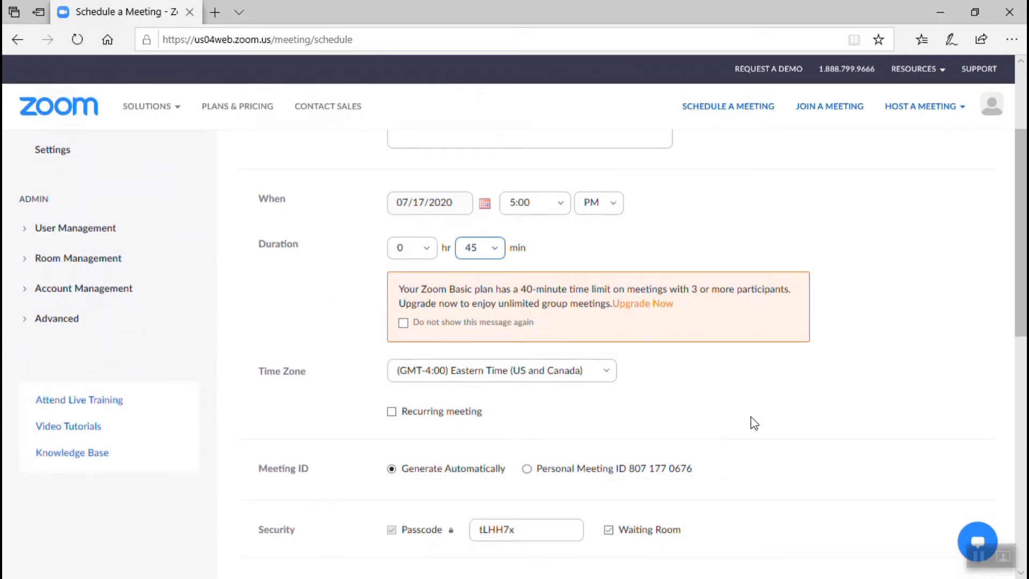
pyautogui.scroll(-2, 754, 424)
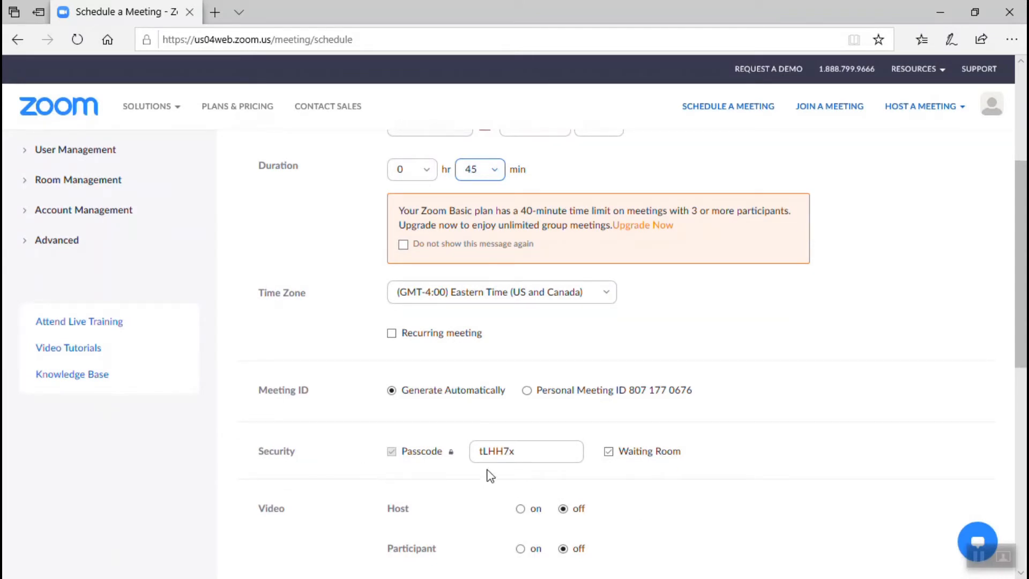
# Replace the meeting passcode with a new one and switch Host and Participant video on.
pyautogui.doubleClick(524, 452)
pyautogui.moveTo(448, 455)
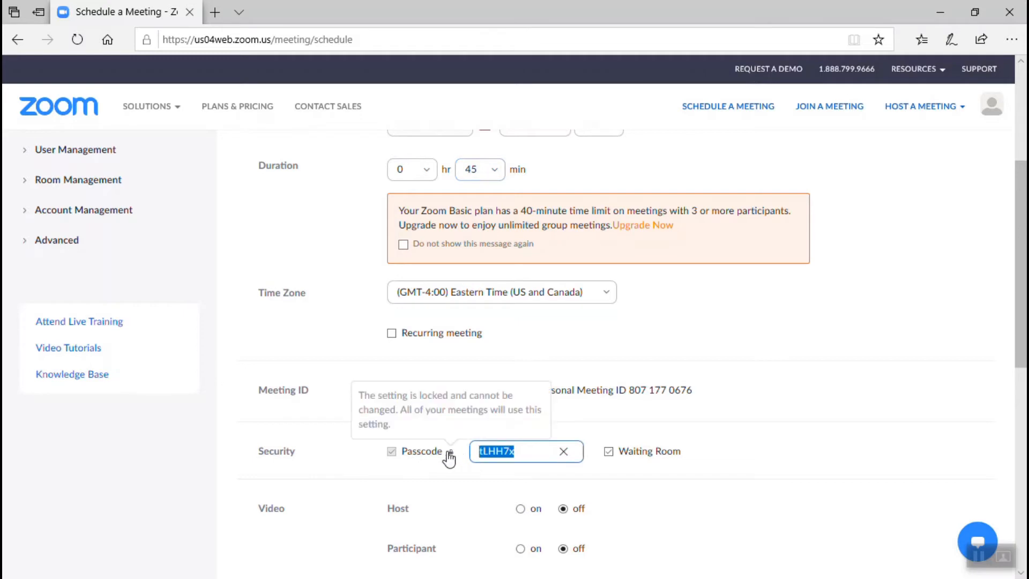
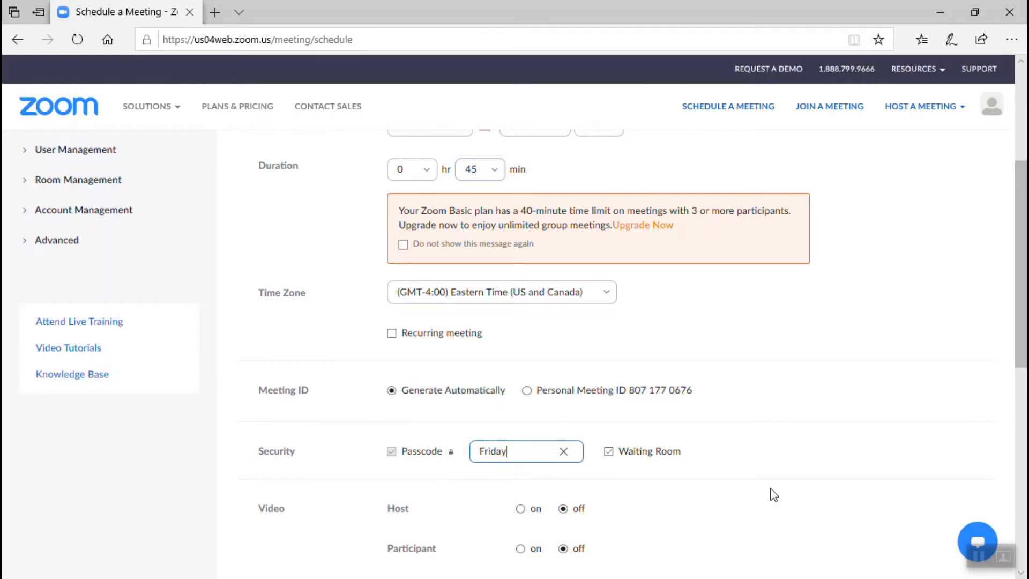
pyautogui.scroll(-1, 772, 494)
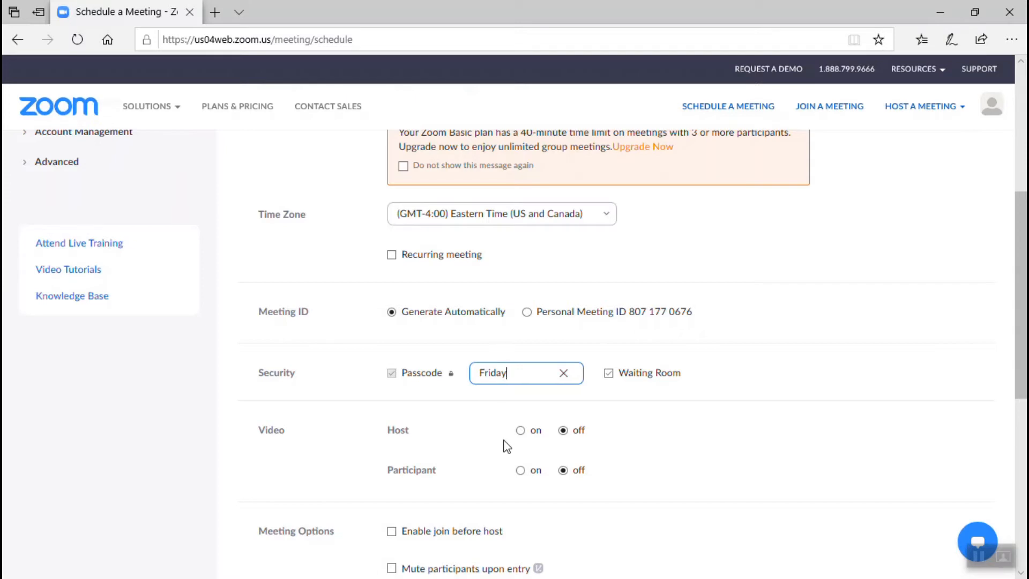
pyautogui.click(515, 436)
pyautogui.click(521, 432)
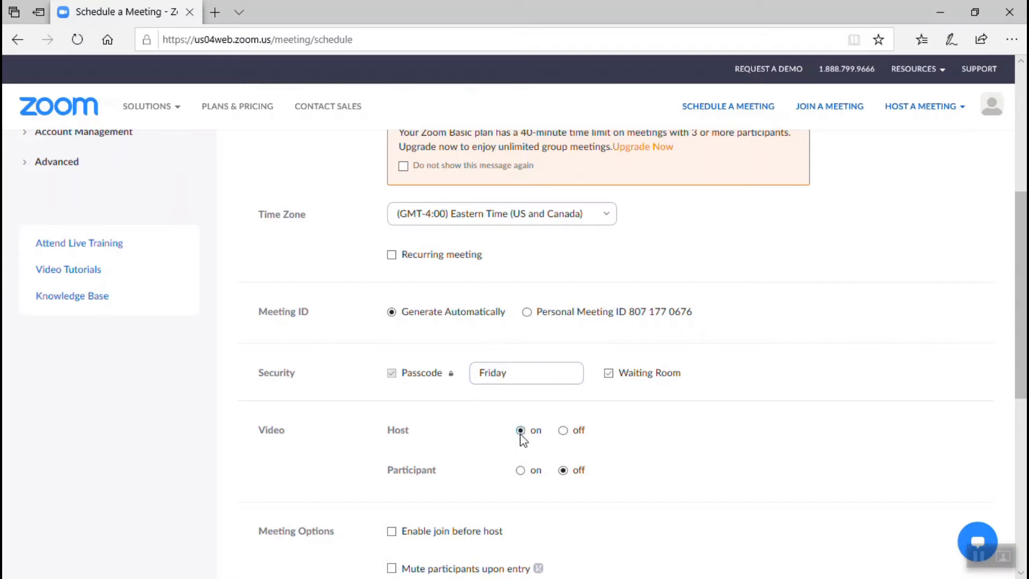
pyautogui.click(521, 472)
# Enable join before host and save the Friday Get together meeting.
pyautogui.scroll(-3, 689, 481)
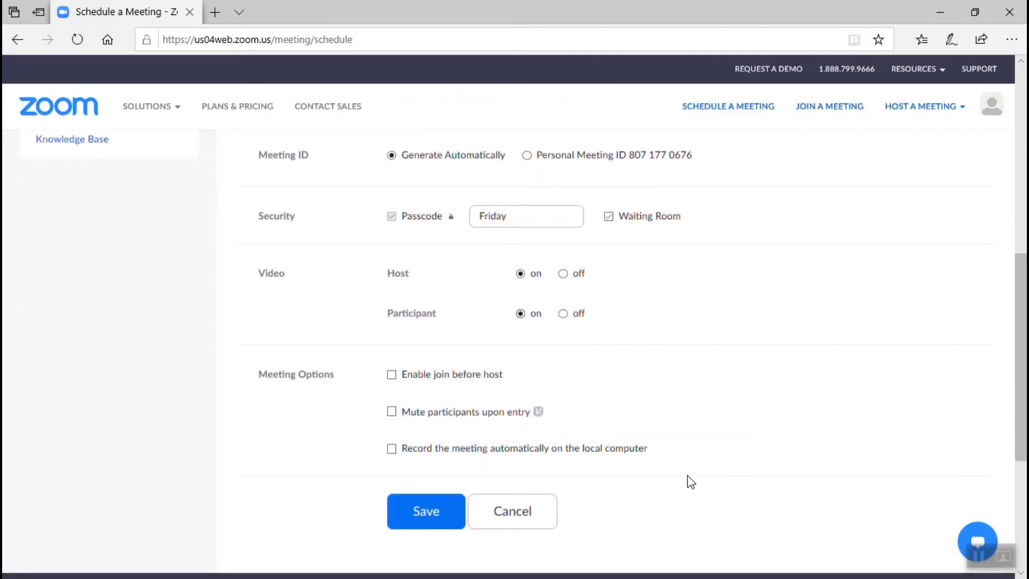
pyautogui.click(392, 375)
pyautogui.scroll(10, 732, 462)
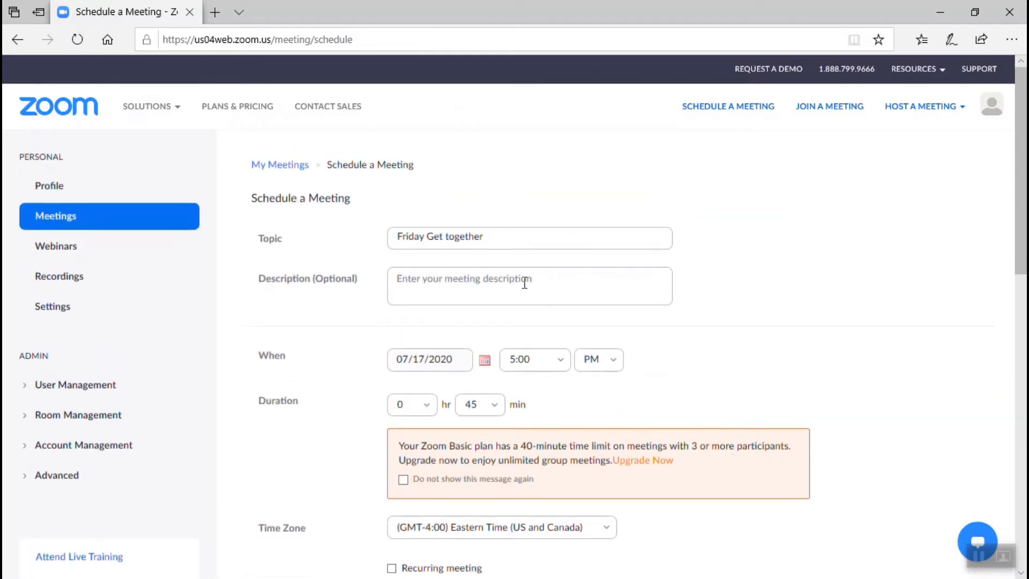
pyautogui.scroll(-2, 496, 289)
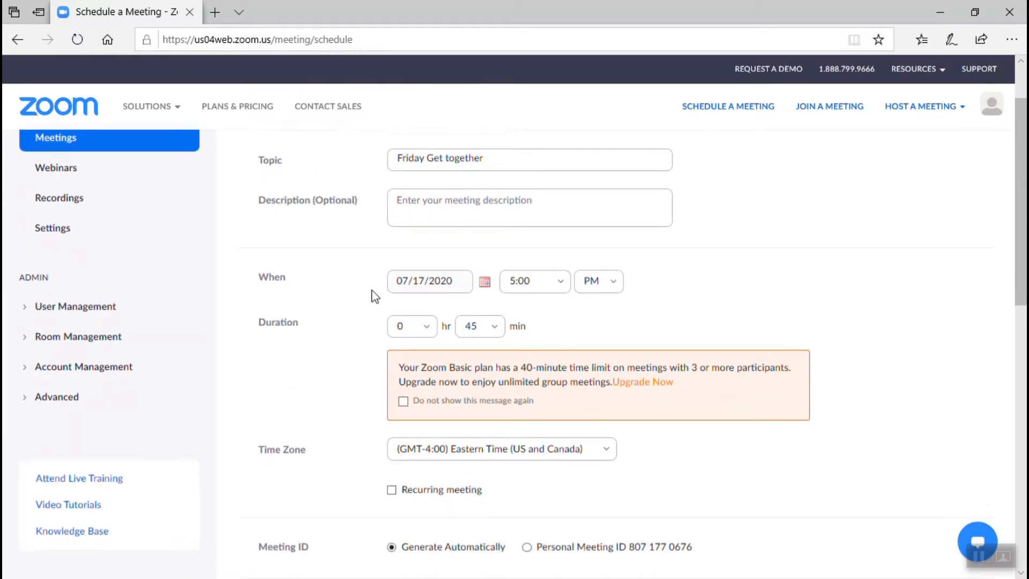
pyautogui.scroll(-6, 620, 363)
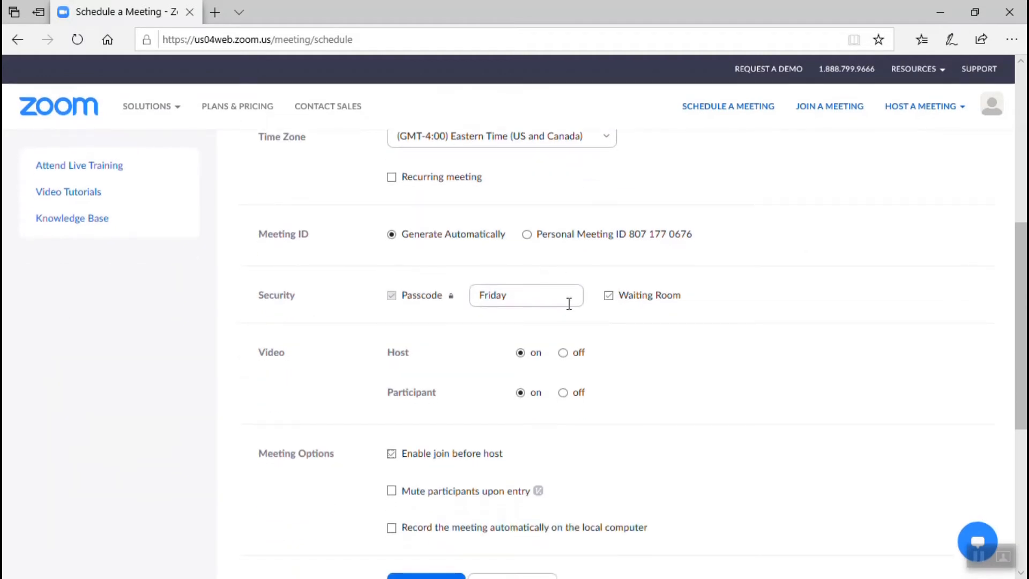
pyautogui.scroll(-2, 692, 367)
pyautogui.scroll(-2, 693, 368)
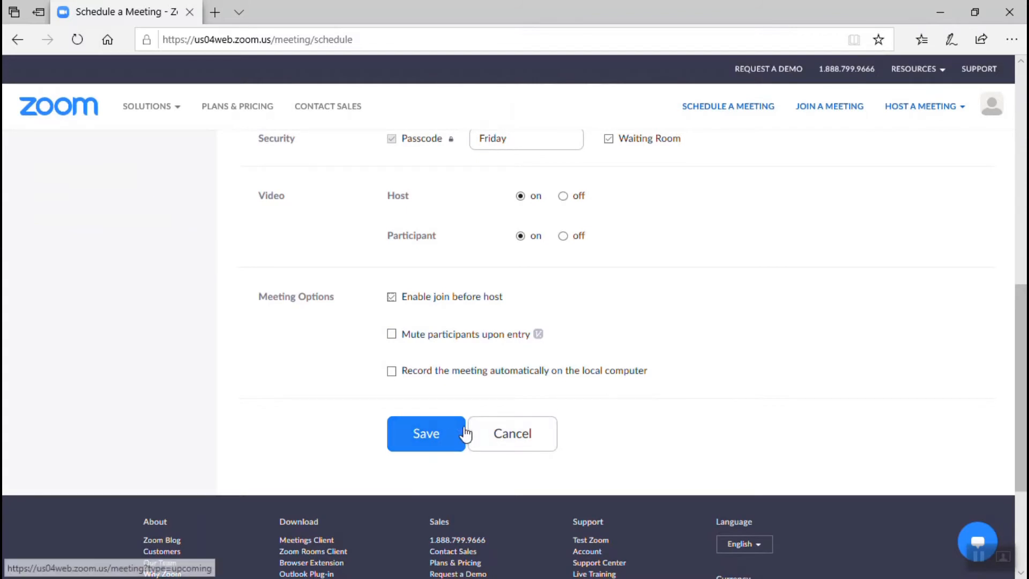
pyautogui.click(423, 445)
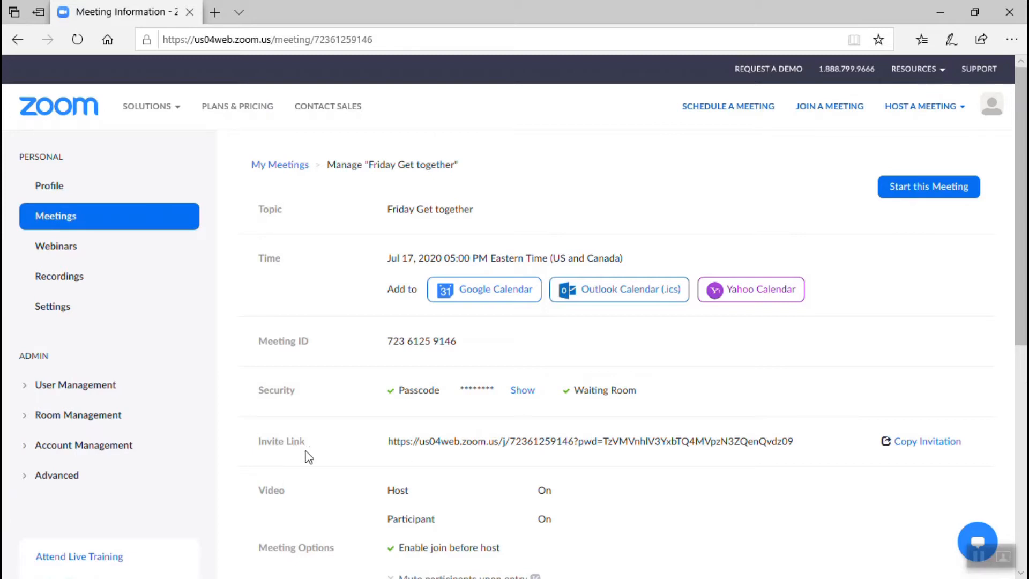
# Copy the Friday Get together meeting invitation and close the invitation dialog.
pyautogui.click(938, 444)
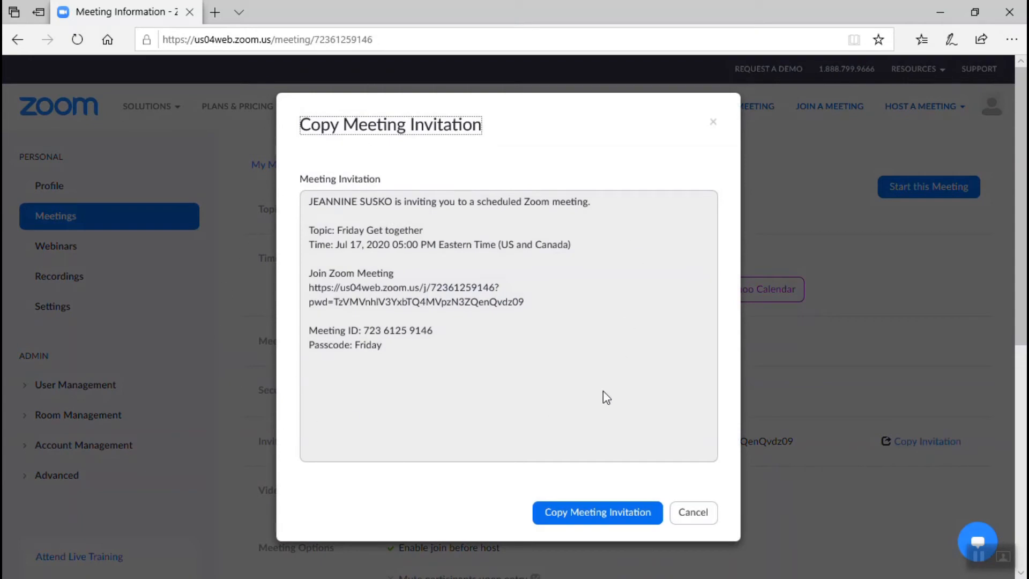
pyautogui.click(597, 512)
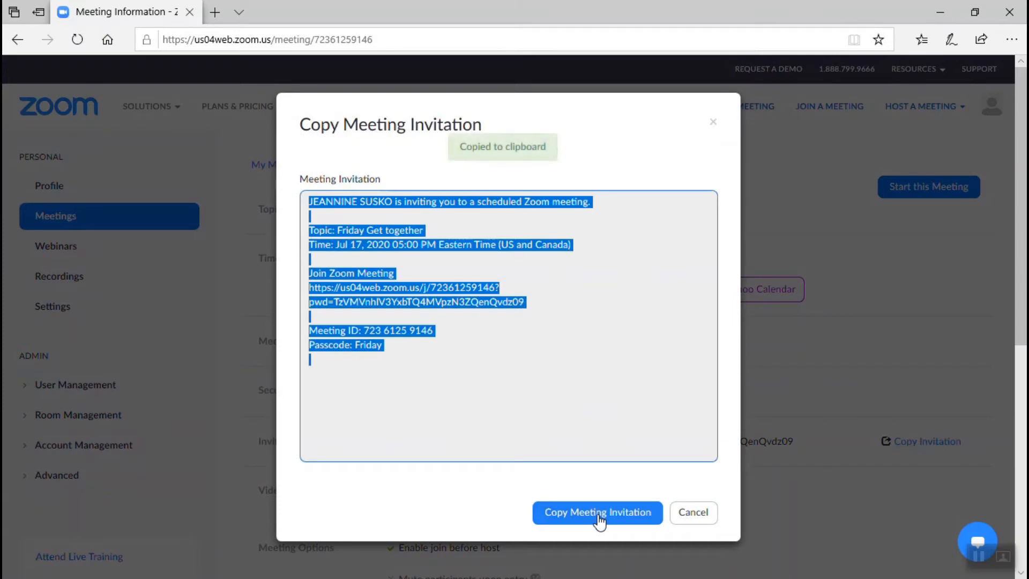
pyautogui.click(714, 123)
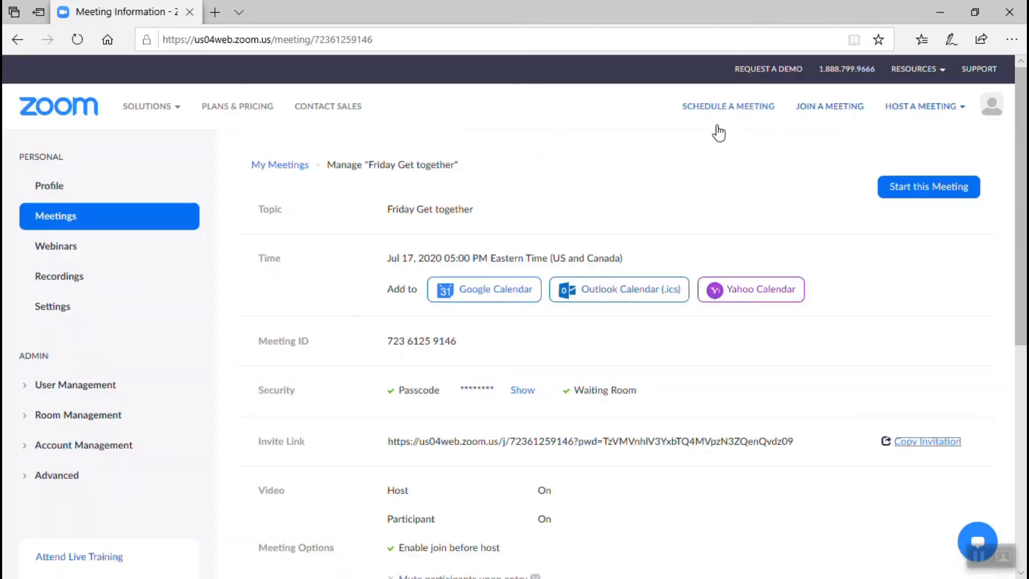
# Open Gmail in a new browser tab.
pyautogui.click(214, 16)
pyautogui.write('g')
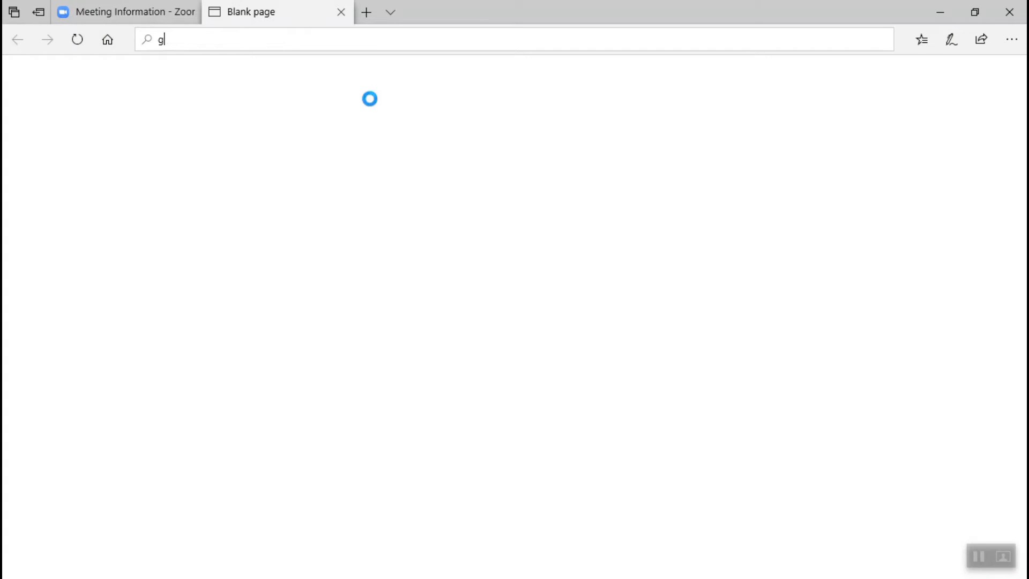
pyautogui.write('ma')
pyautogui.press('Return')
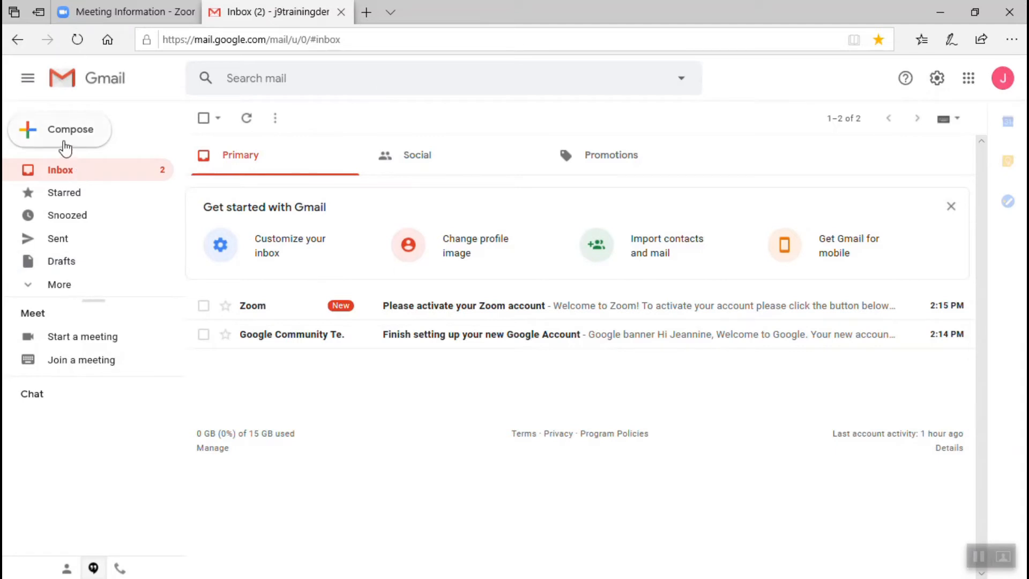
# Compose a full-screen email and paste the Zoom invitation into its body.
pyautogui.click(63, 139)
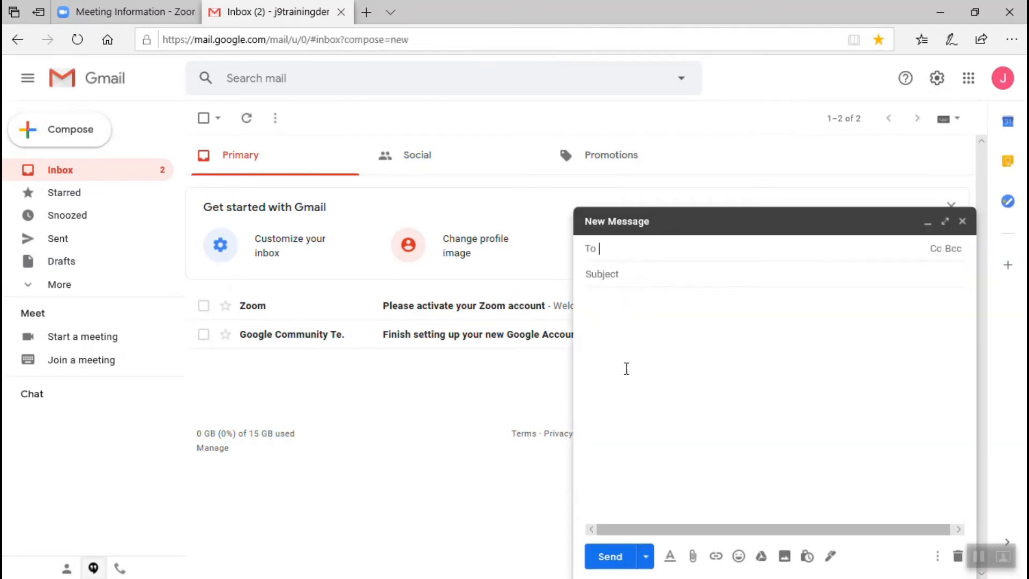
pyautogui.click(596, 347)
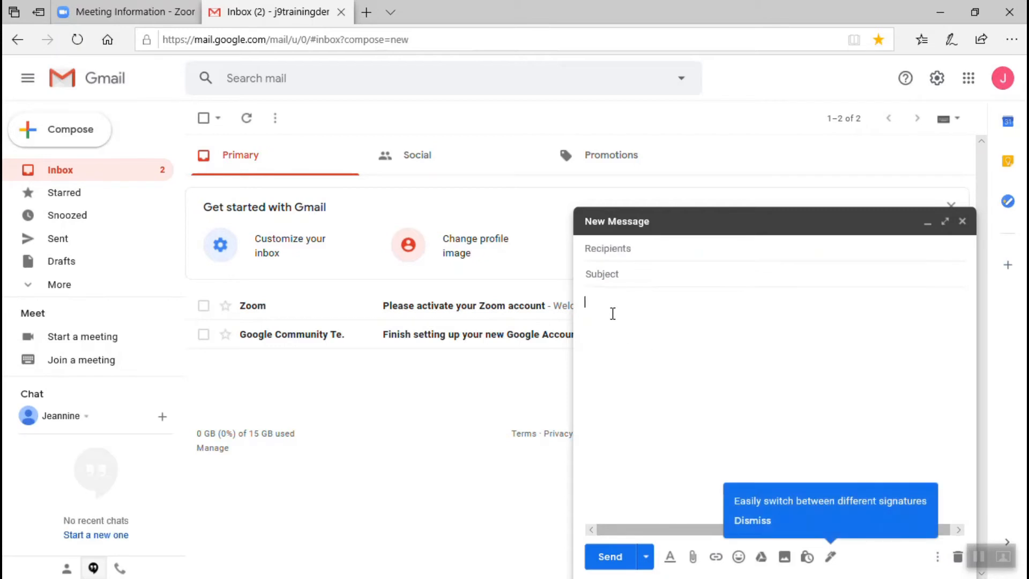
pyautogui.click(945, 221)
pyautogui.click(183, 247)
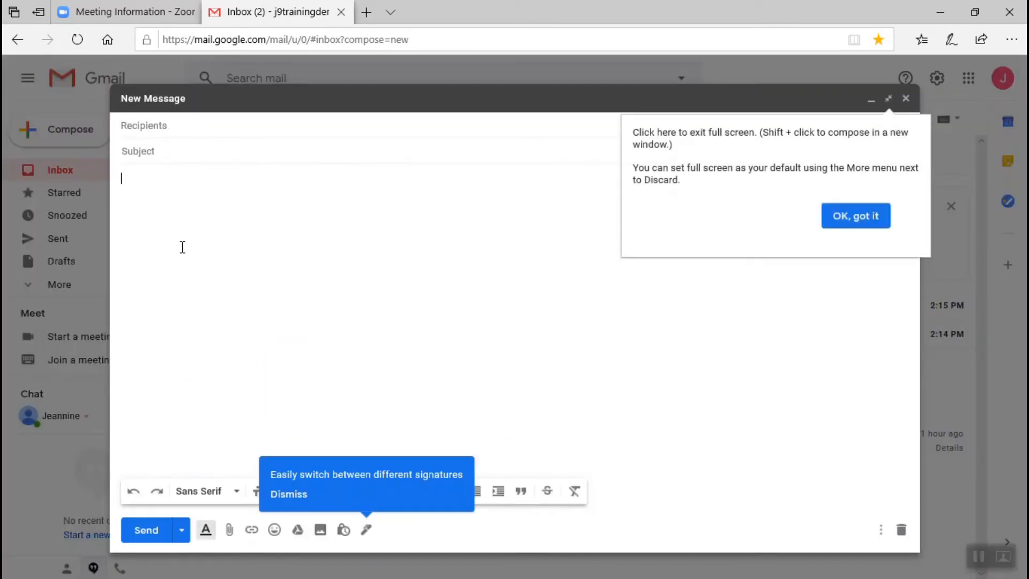
pyautogui.click(854, 220)
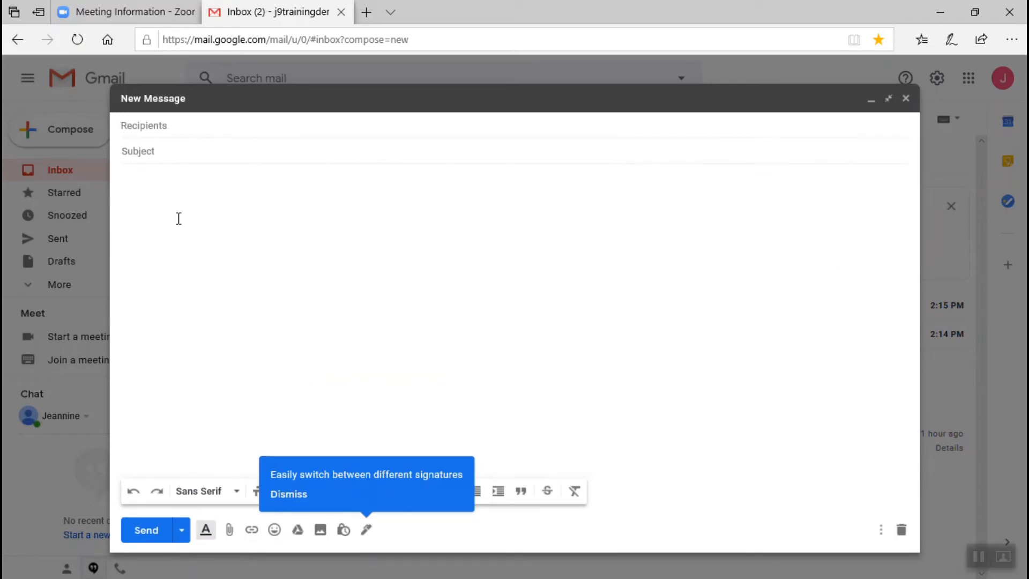
pyautogui.rightClick(154, 195)
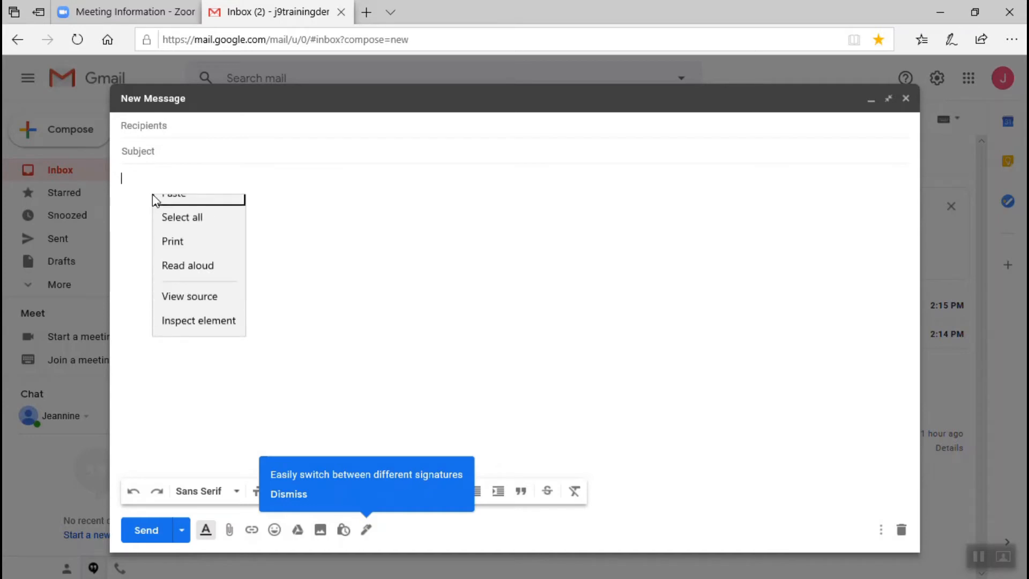
pyautogui.click(174, 209)
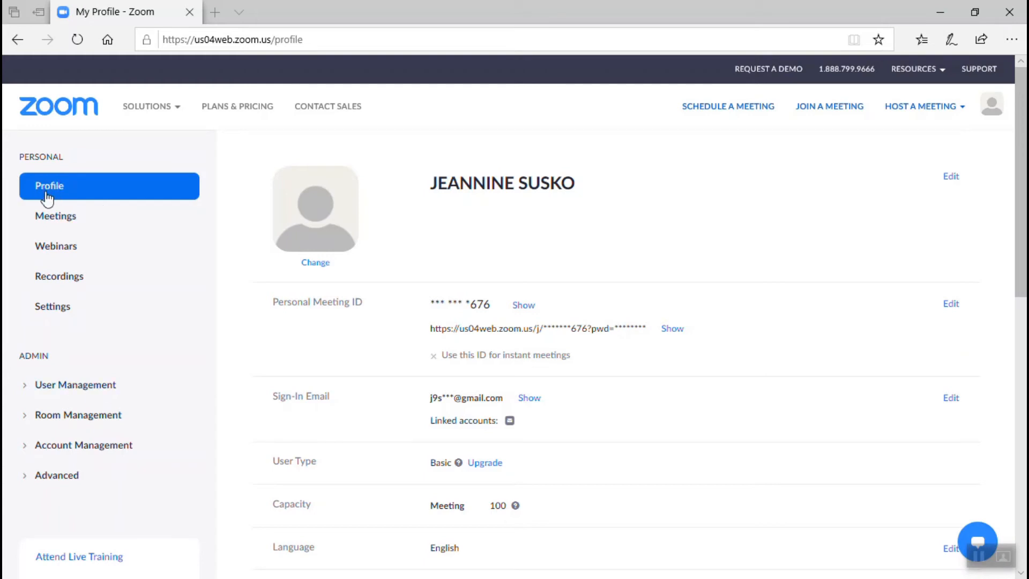
# Start Friday Get together from the Meetings list.
pyautogui.click(51, 226)
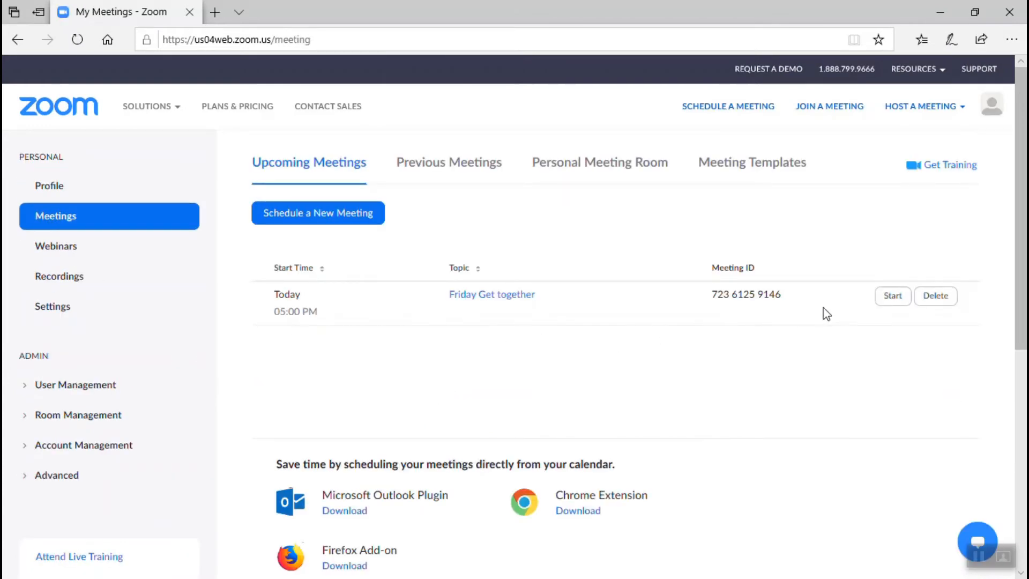
pyautogui.click(891, 299)
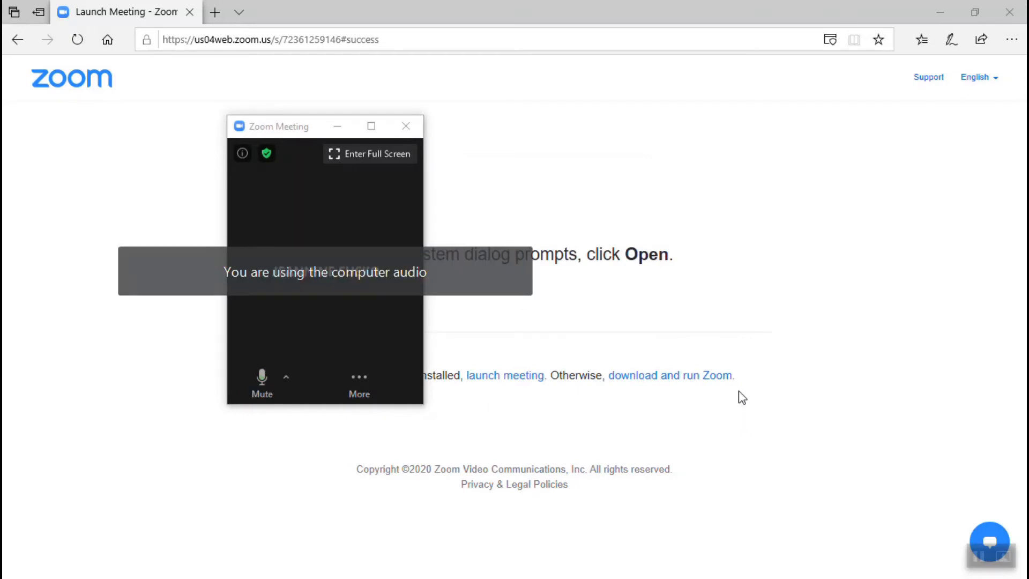
# Maximize the meeting window, then briefly mute and unmute the microphone to test audio.
pyautogui.click(372, 126)
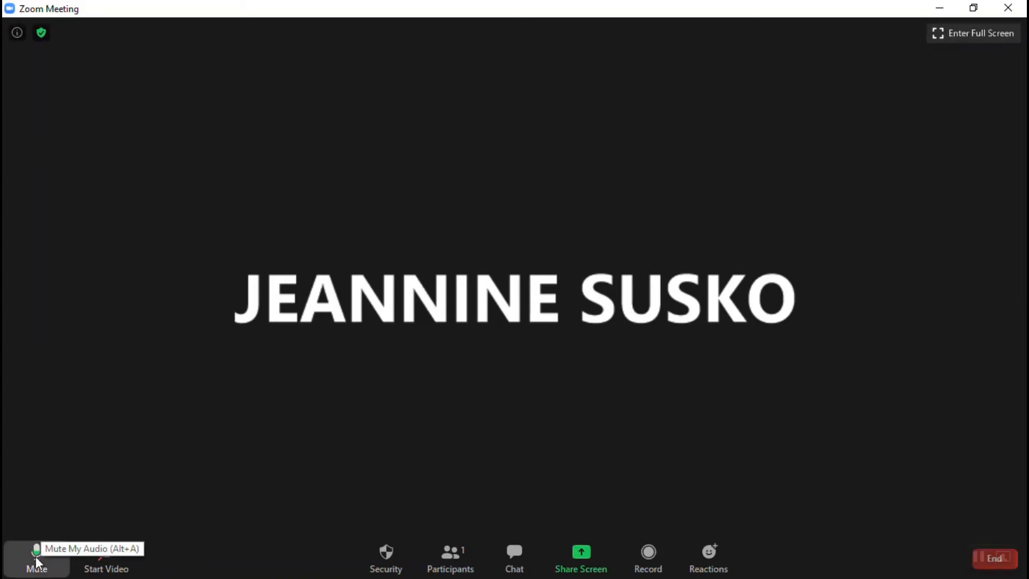
pyautogui.click(37, 560)
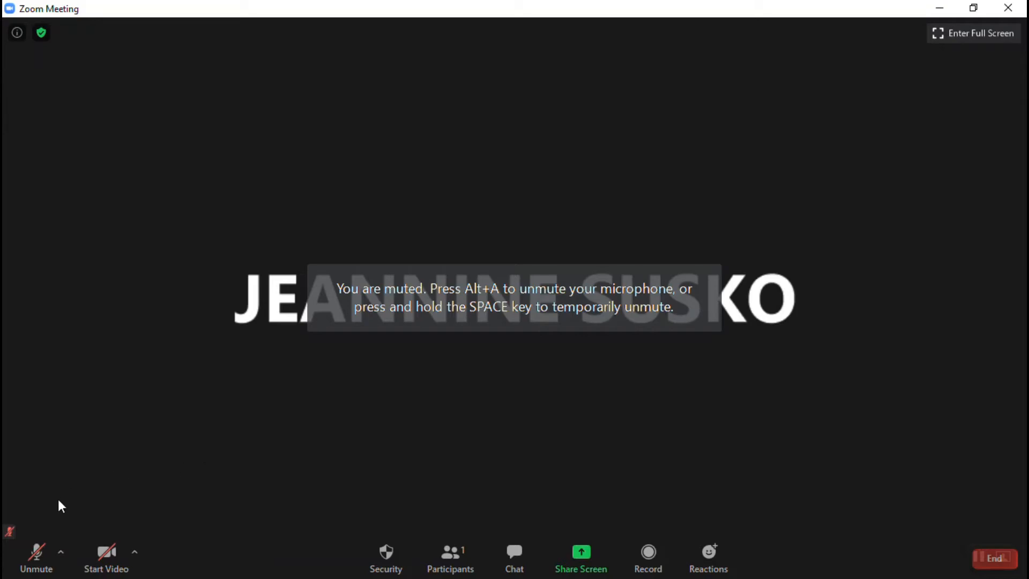
pyautogui.click(35, 562)
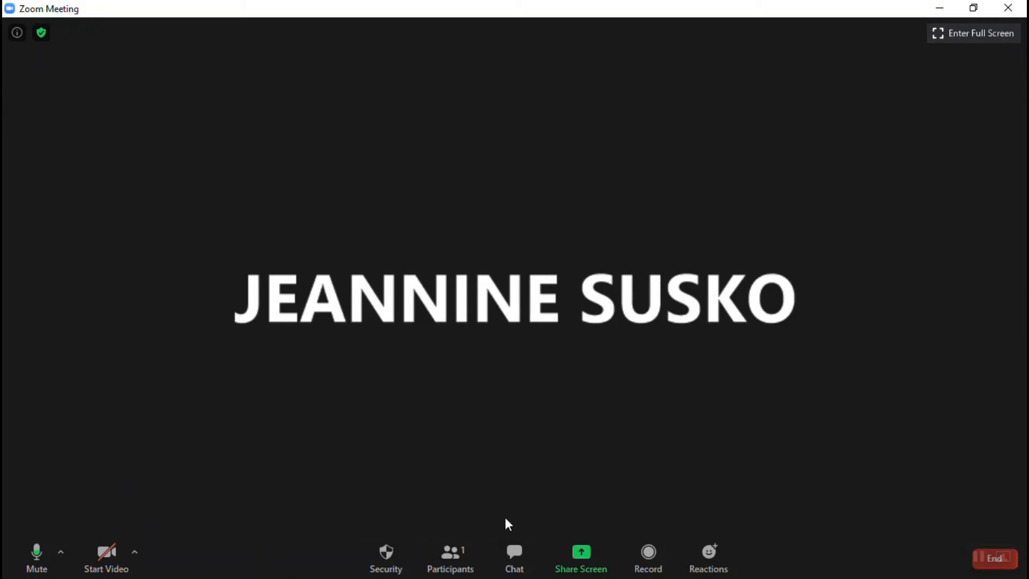
pyautogui.click(454, 571)
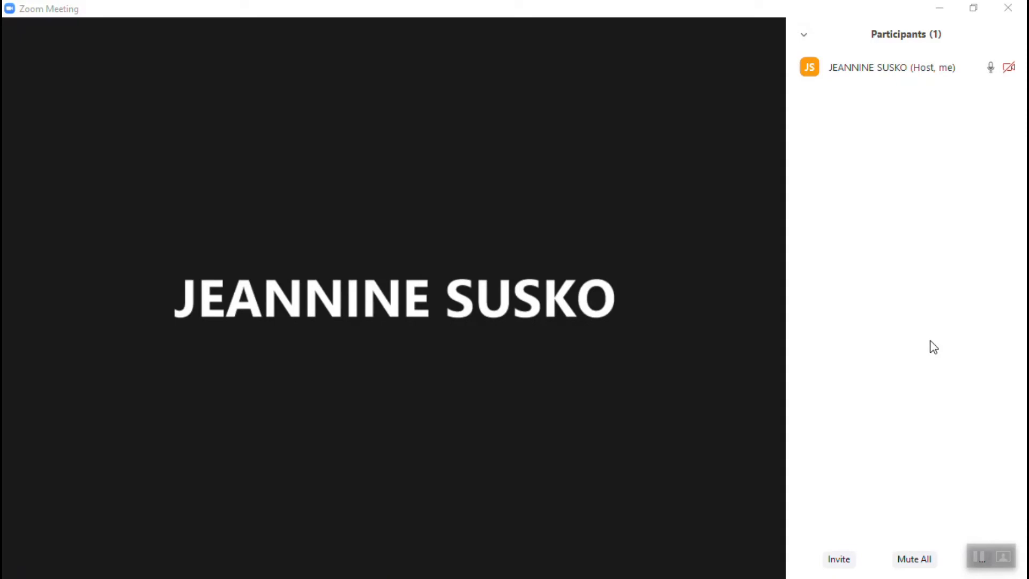
pyautogui.moveTo(997, 83)
pyautogui.moveTo(906, 79)
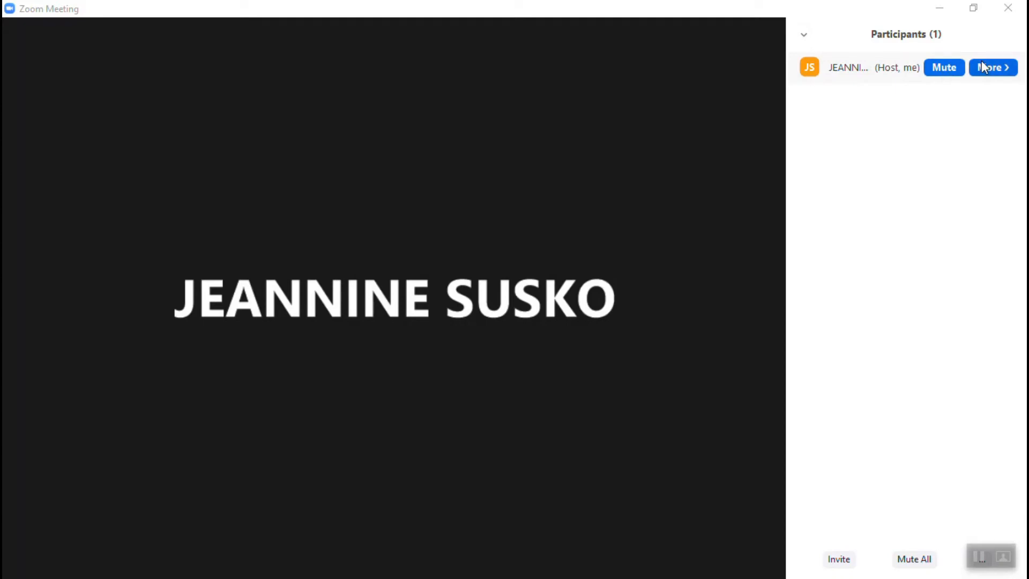
pyautogui.click(996, 72)
pyautogui.click(962, 113)
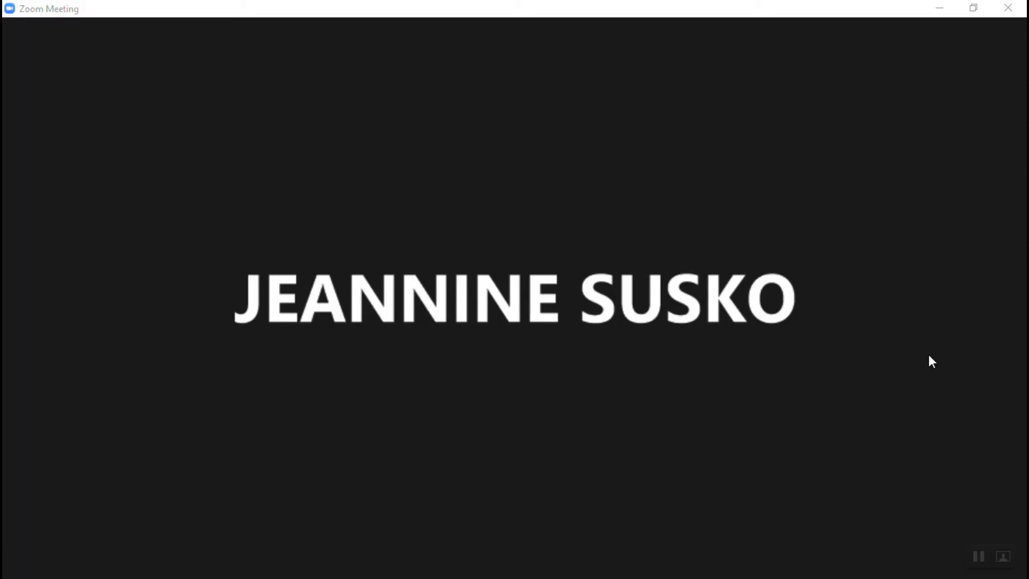
pyautogui.moveTo(668, 342)
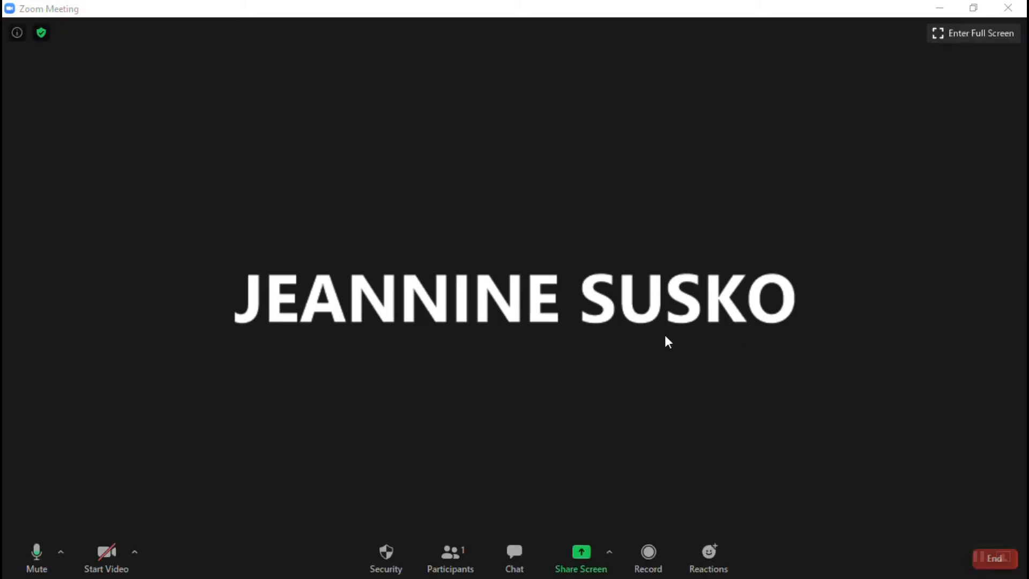
# Send 'Hello welcome to the meeting' to Everyone in the group chat.
pyautogui.click(520, 564)
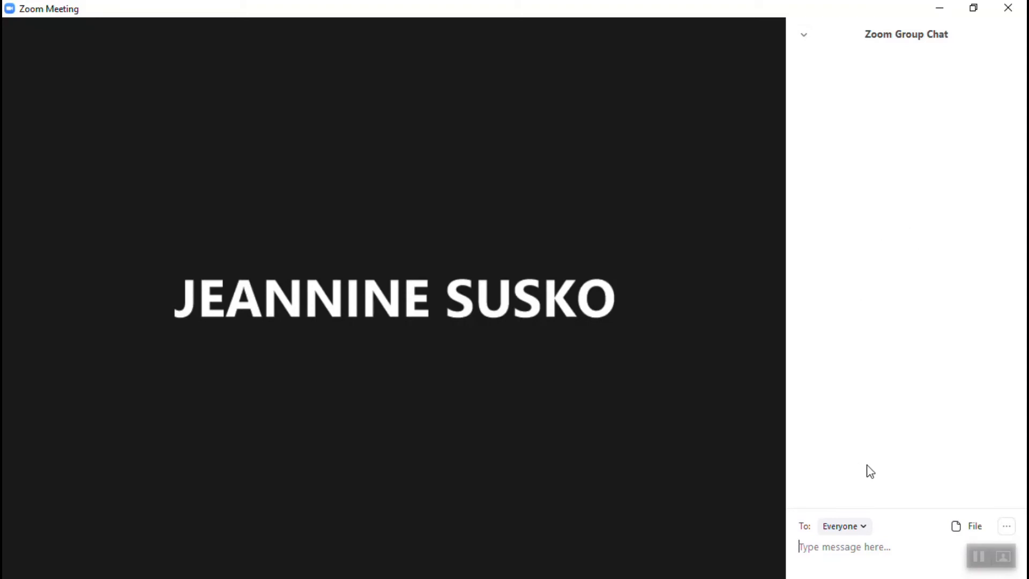
pyautogui.click(864, 527)
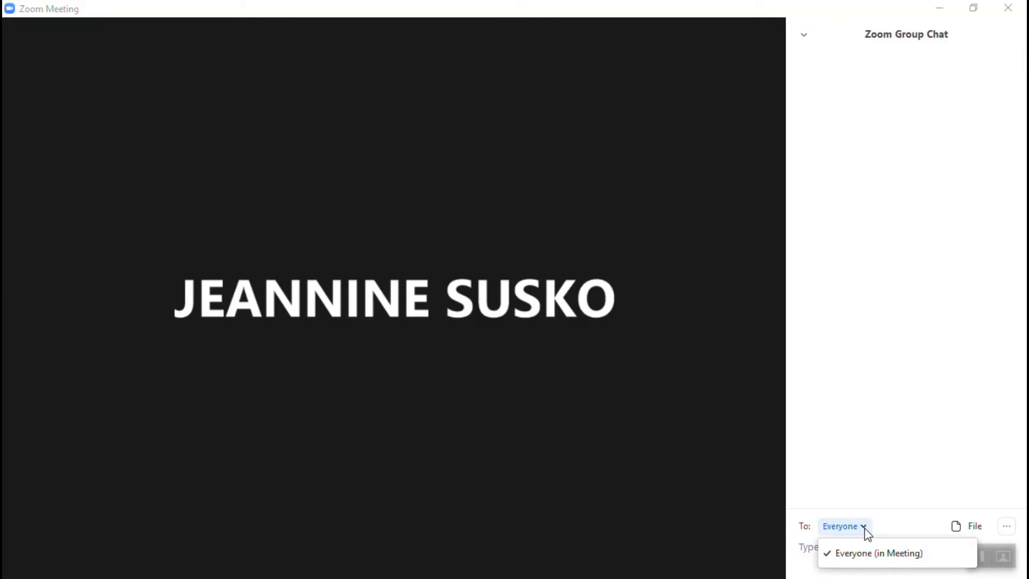
pyautogui.click(864, 550)
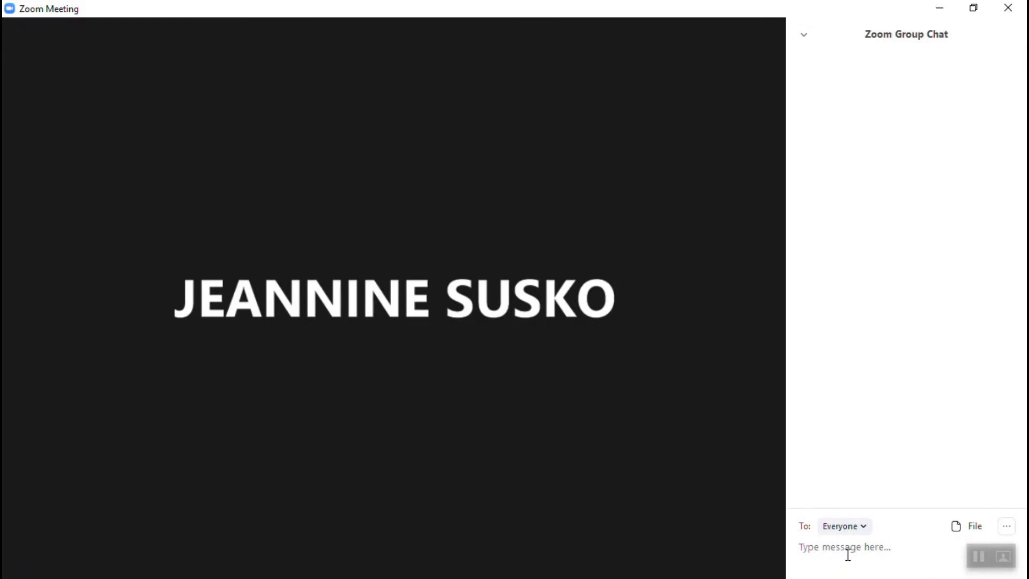
pyautogui.write('Hello welcome to the meeting')
pyautogui.press('Return')
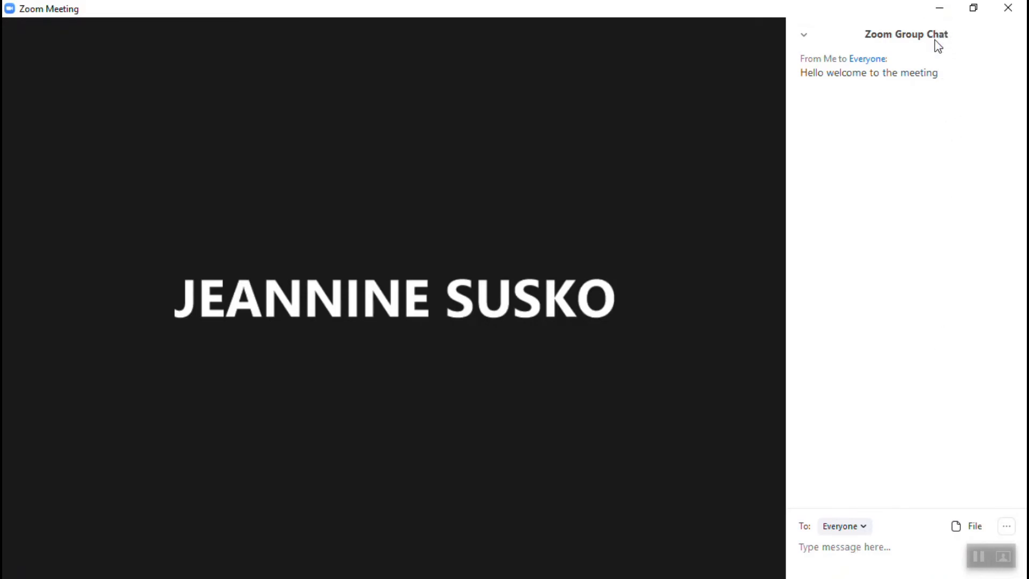
# Hide the group chat panel, then reopen it beside the meeting.
pyautogui.moveTo(337, 555)
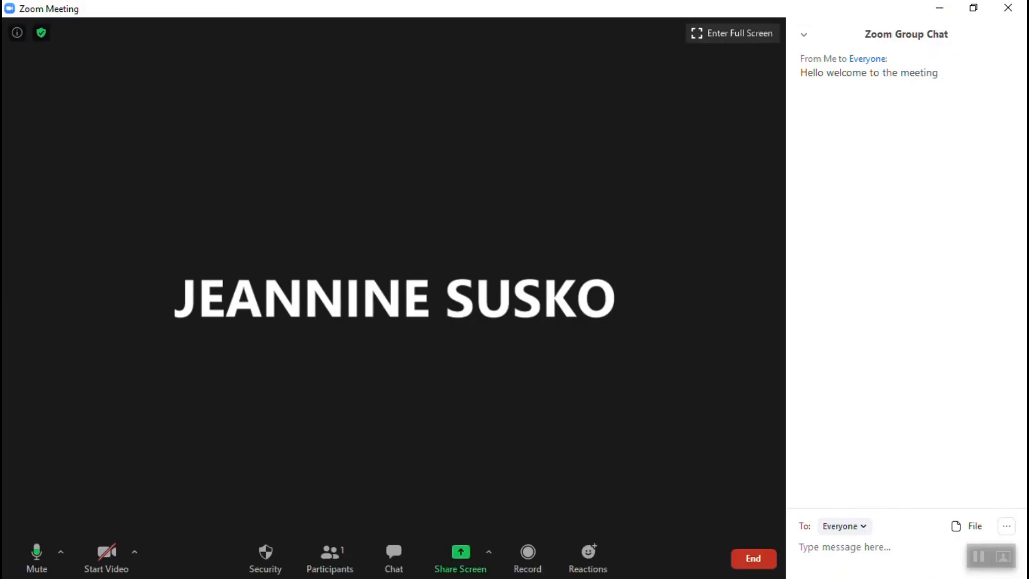
pyautogui.click(401, 563)
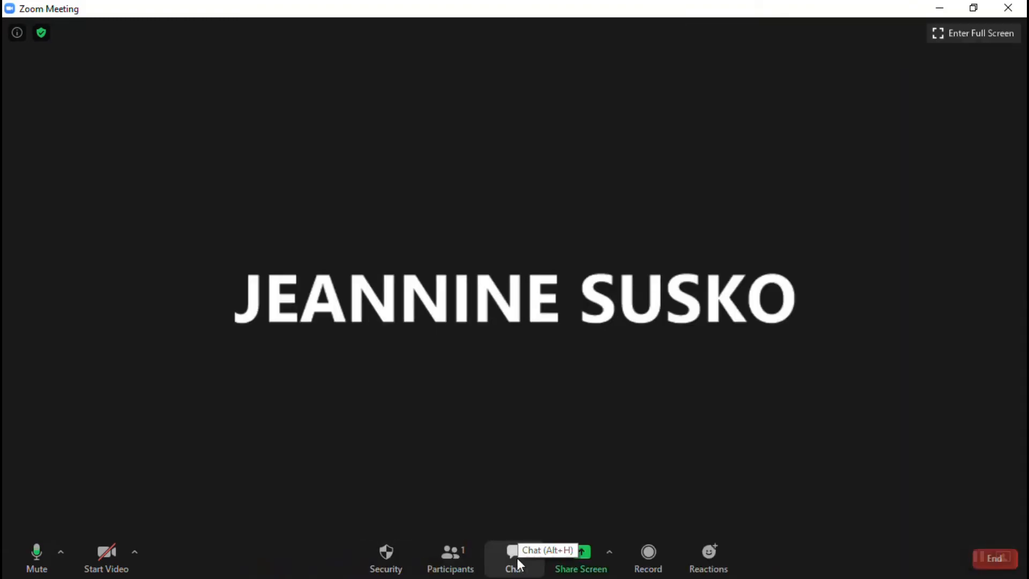
pyautogui.click(515, 557)
# Hide the group chat and bring up the screen-sharing chooser.
pyautogui.click(395, 554)
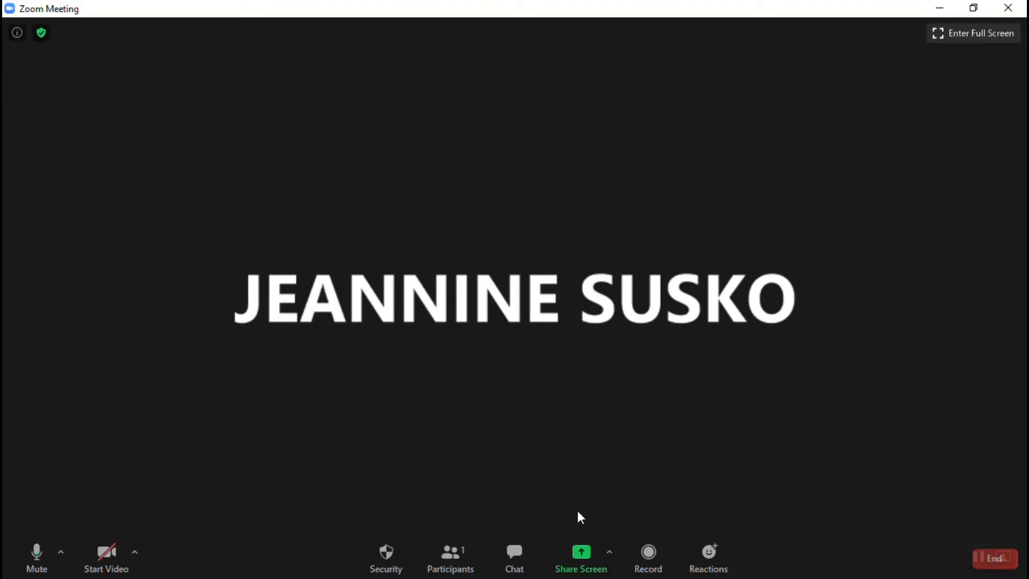
pyautogui.click(601, 569)
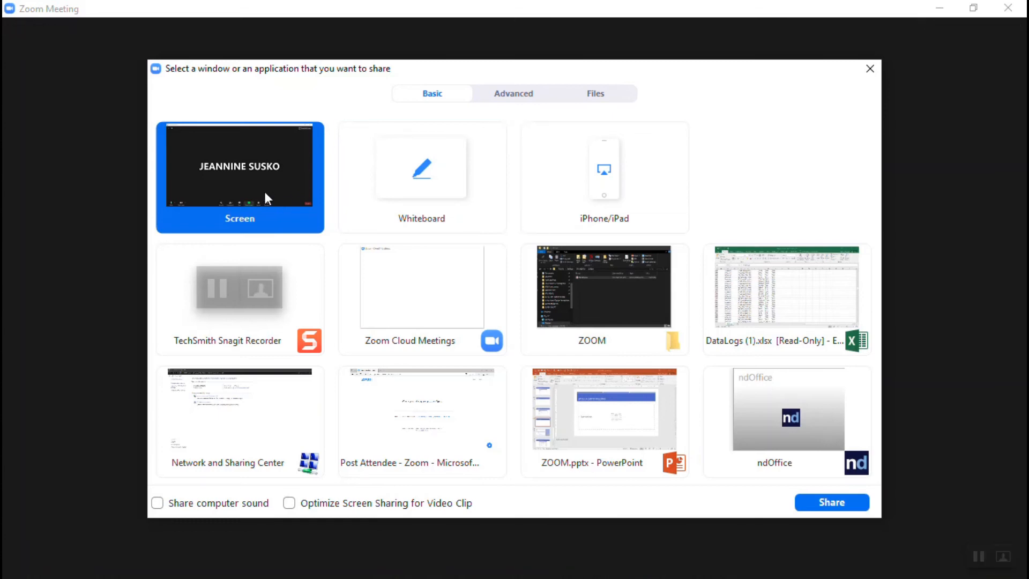
# Share the whole desktop Screen with the meeting.
pyautogui.click(845, 504)
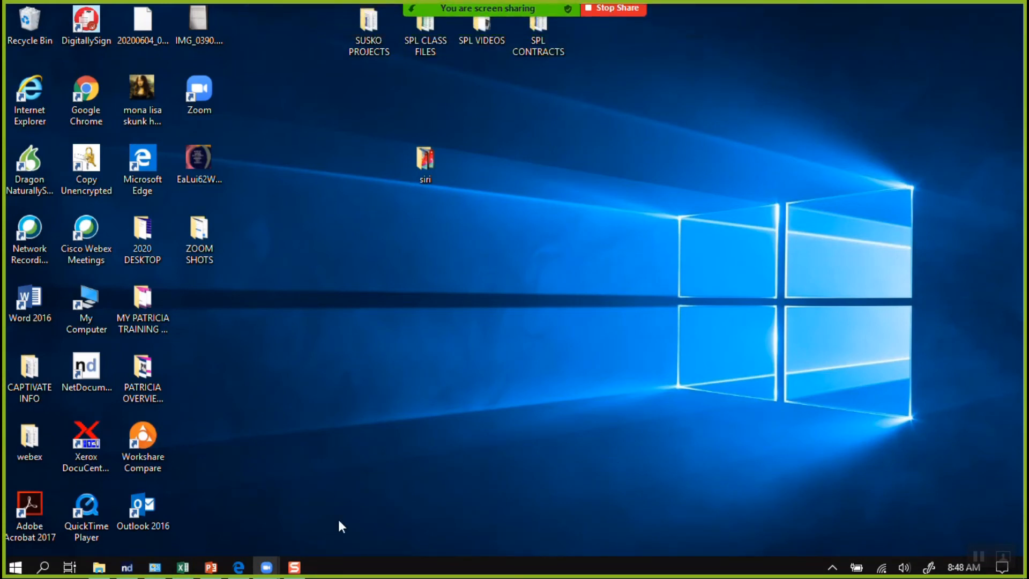
# Show the PowerPoint presentation and Post Attendee web page while sharing, then stop sharing.
pyautogui.click(211, 567)
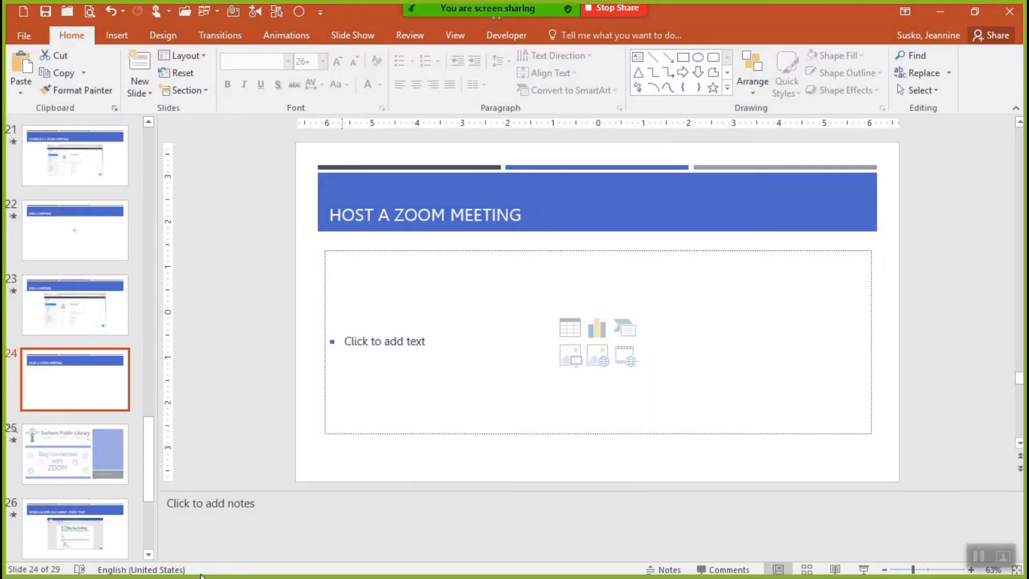
pyautogui.click(942, 11)
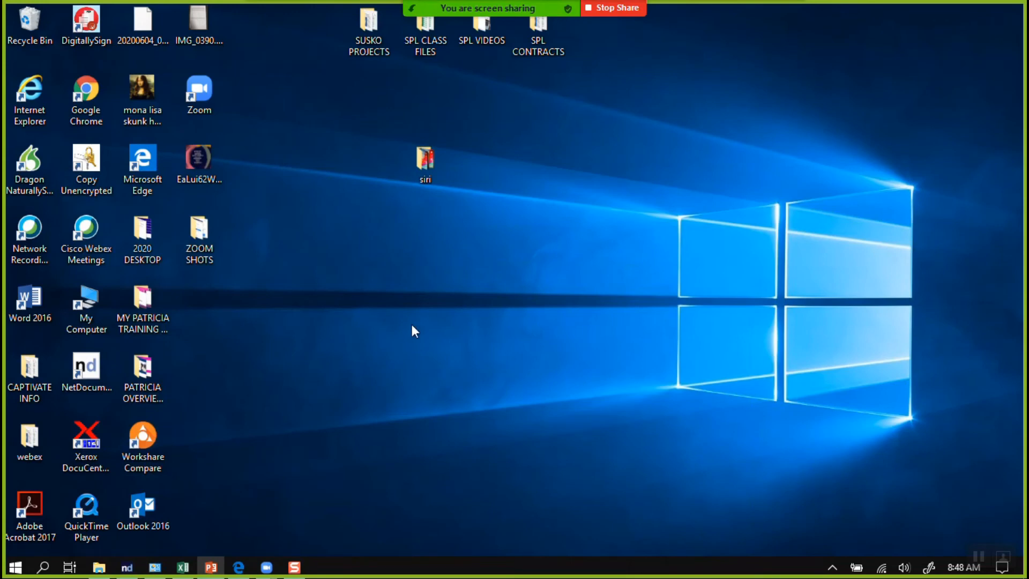
pyautogui.click(241, 566)
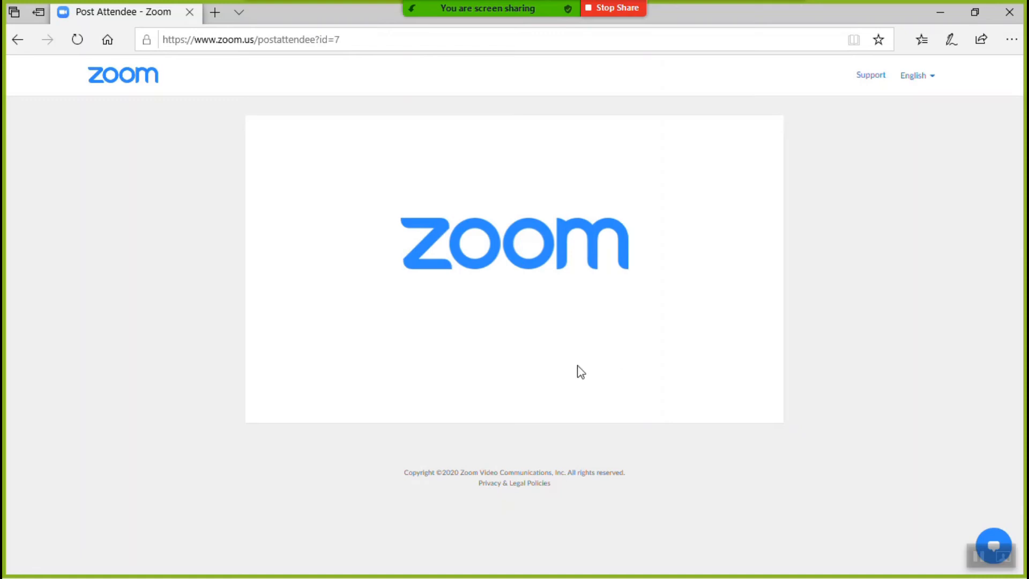
pyautogui.moveTo(498, 13)
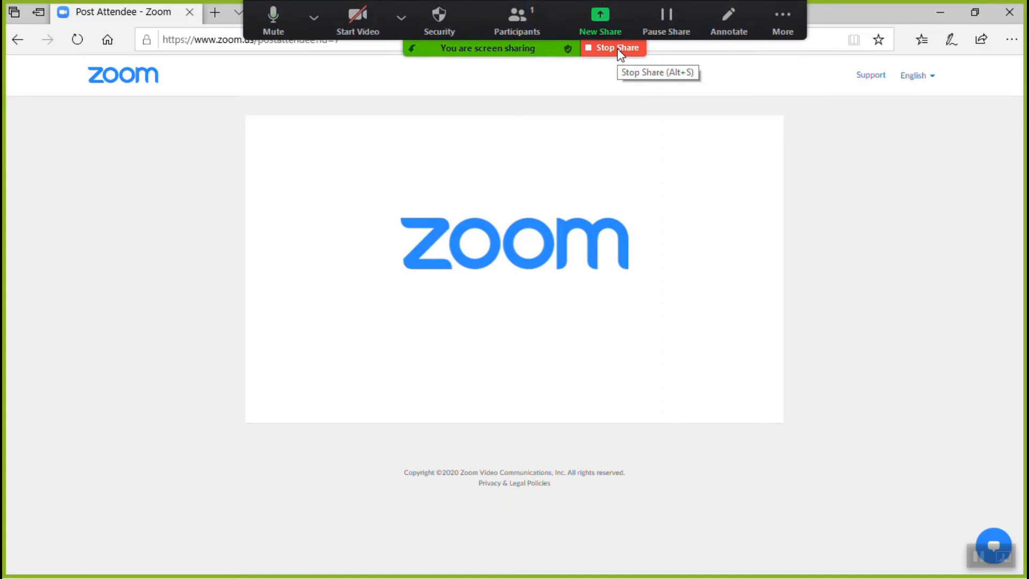
pyautogui.click(619, 48)
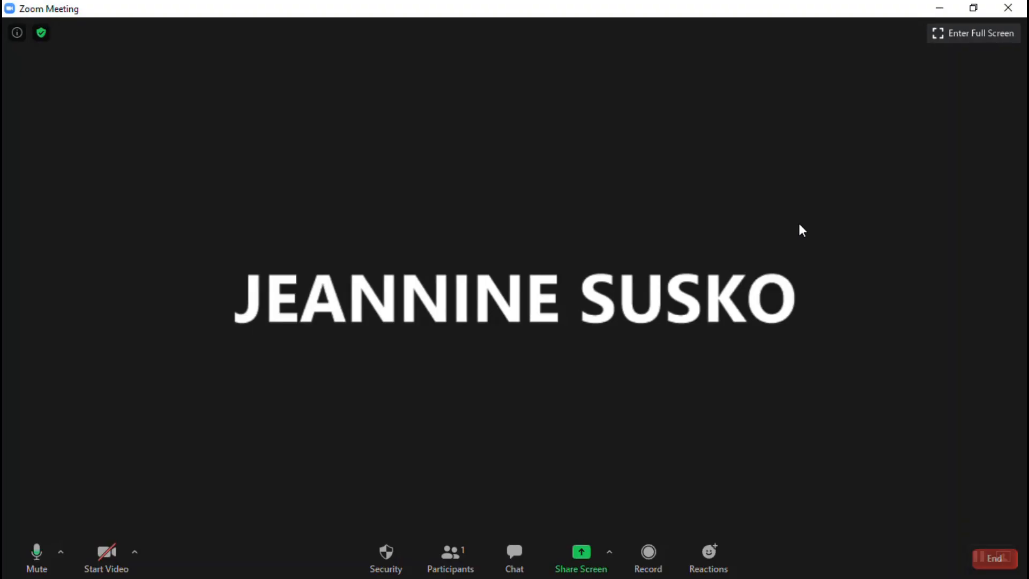
# Share a blank Whiteboard with the meeting and bring its window to the front.
pyautogui.click(611, 560)
pyautogui.click(574, 565)
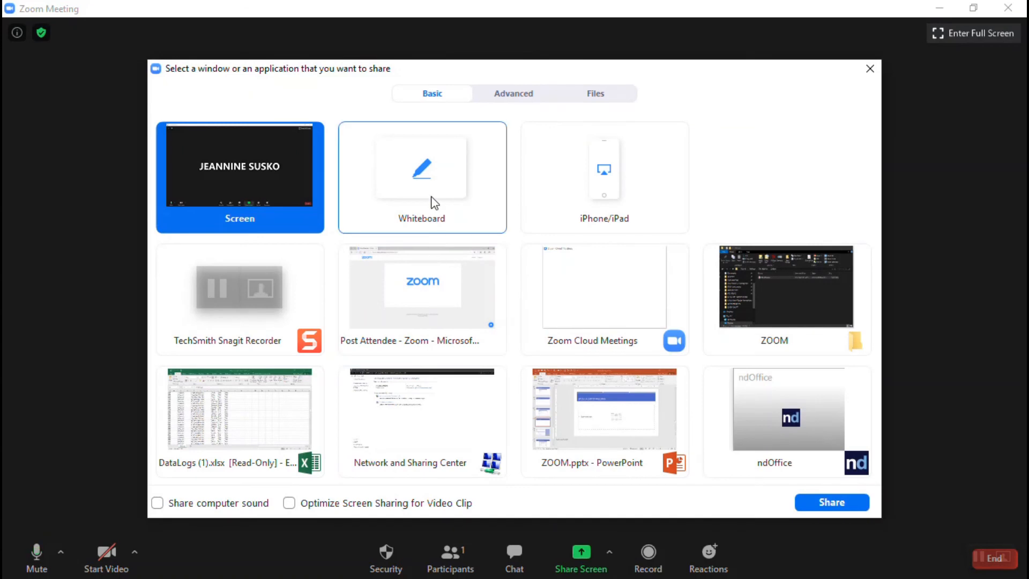
pyautogui.click(434, 202)
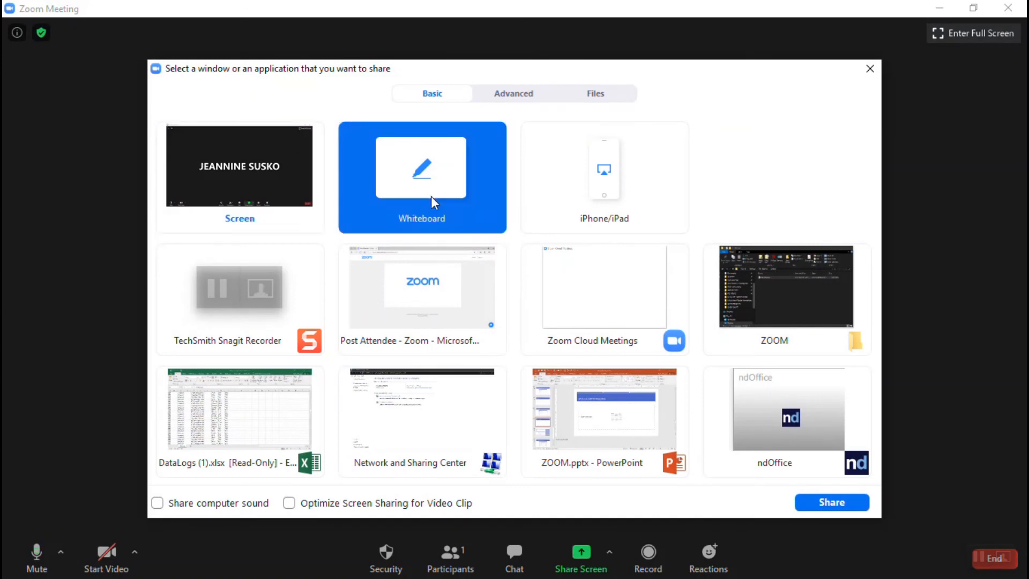
pyautogui.click(820, 503)
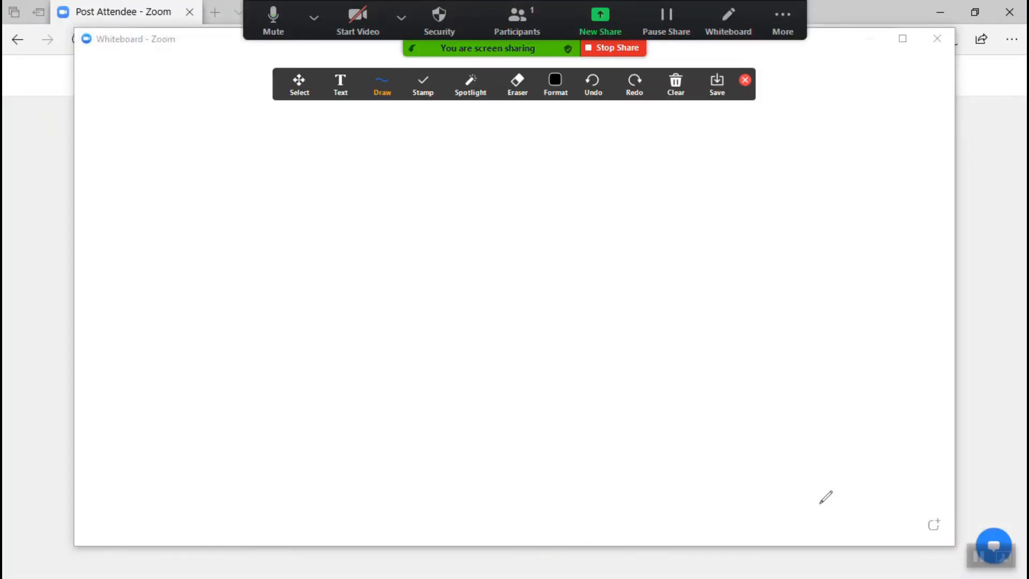
pyautogui.click(855, 42)
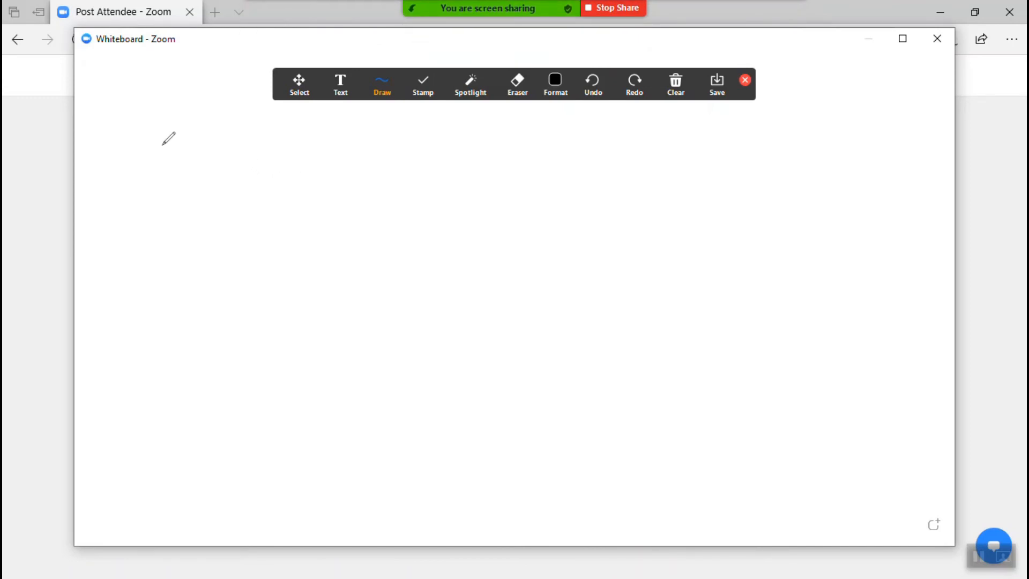
# Handwrite 'hello' on the whiteboard with the Draw tool.
pyautogui.moveTo(160, 138)
pyautogui.mouseDown()
pyautogui.moveTo(163, 167)
pyautogui.moveTo(184, 153)
pyautogui.moveTo(190, 172)
pyautogui.moveTo(217, 161)
pyautogui.moveTo(230, 182)
pyautogui.mouseUp()
pyautogui.moveTo(213, 139); pyautogui.dragTo(225, 180)
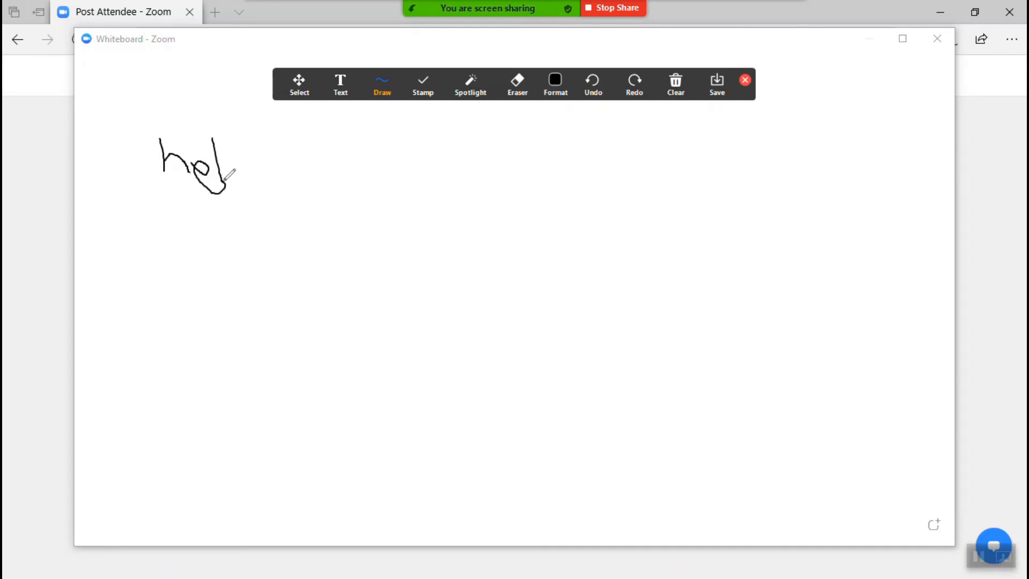
pyautogui.moveTo(232, 133)
pyautogui.mouseDown()
pyautogui.moveTo(241, 179)
pyautogui.moveTo(271, 158)
pyautogui.moveTo(256, 163)
pyautogui.mouseUp()
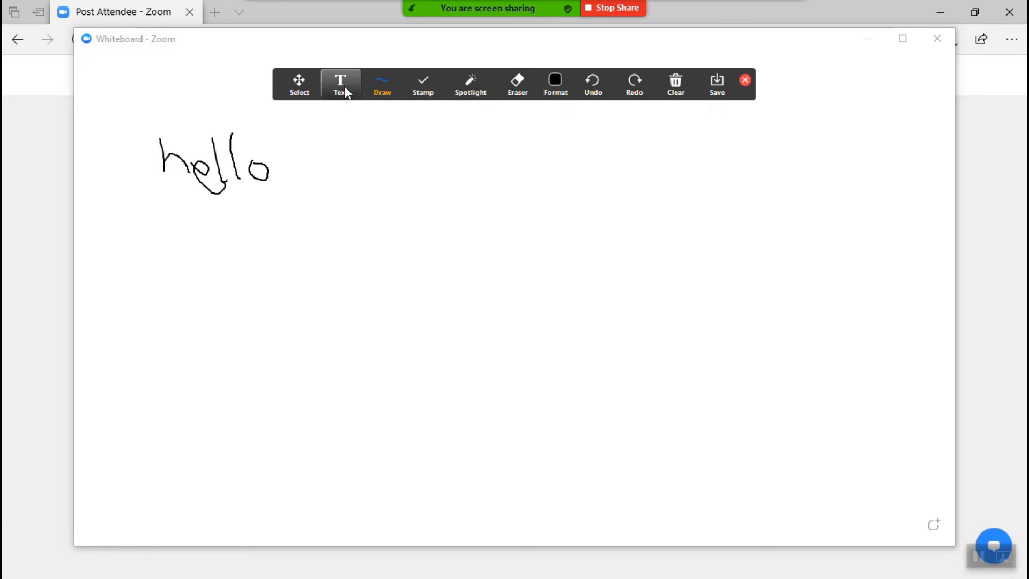
# Add a typed 'hello' text box to the right of the handwriting.
pyautogui.click(341, 85)
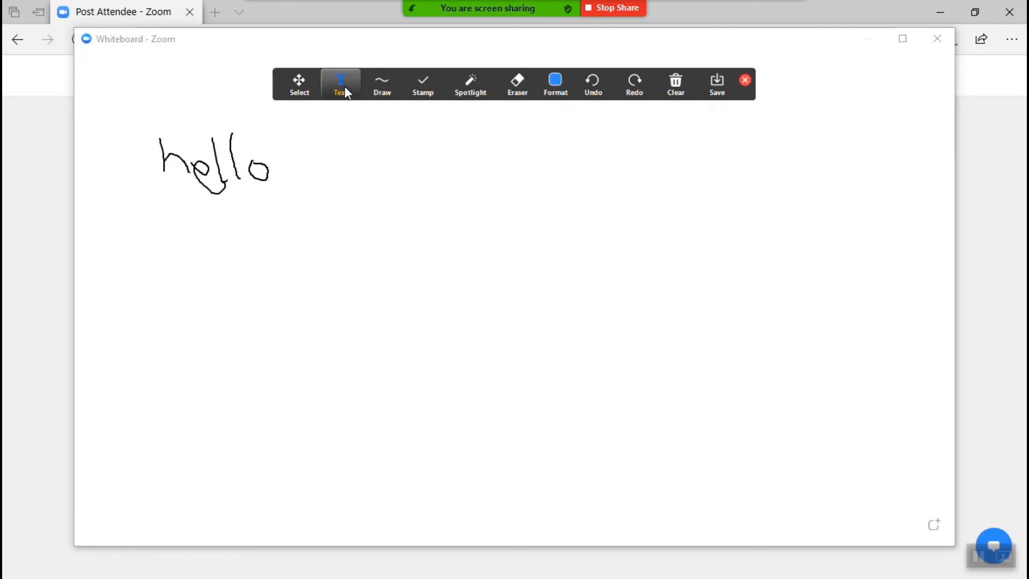
pyautogui.click(363, 160)
pyautogui.write('hello')
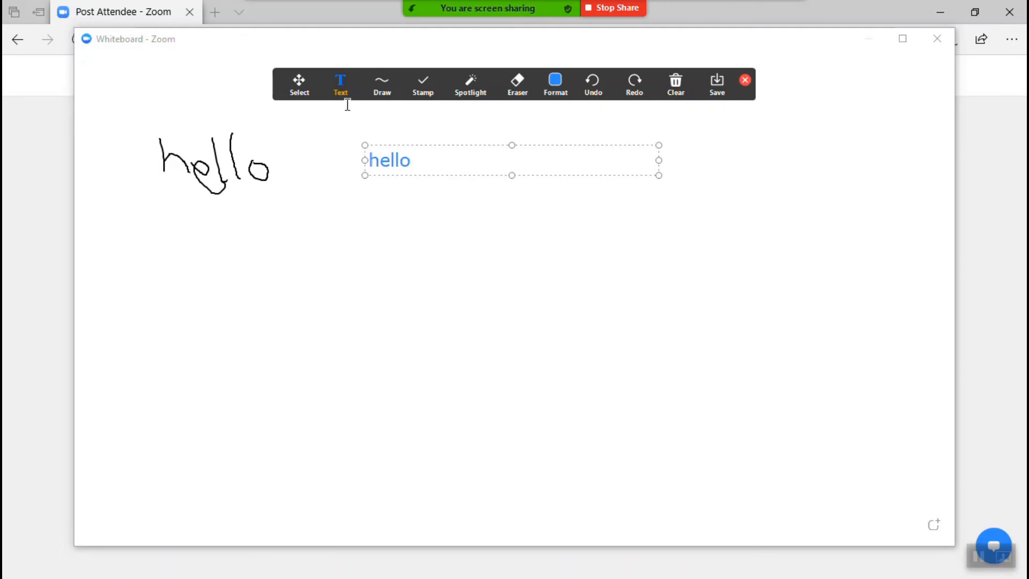
# Erase the handwritten 'hello' with the Eraser tool.
pyautogui.moveTo(500, 89)
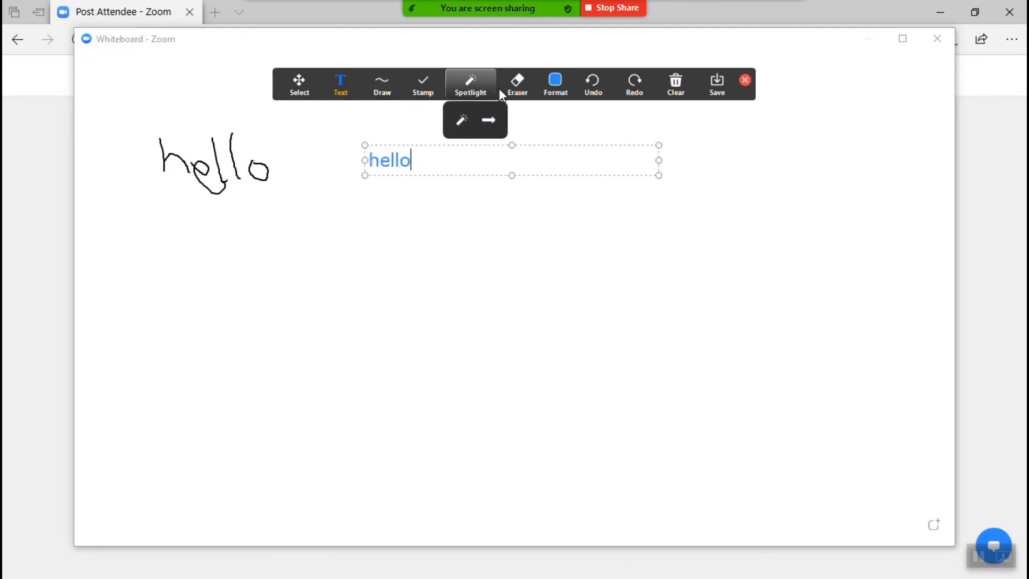
pyautogui.click(526, 80)
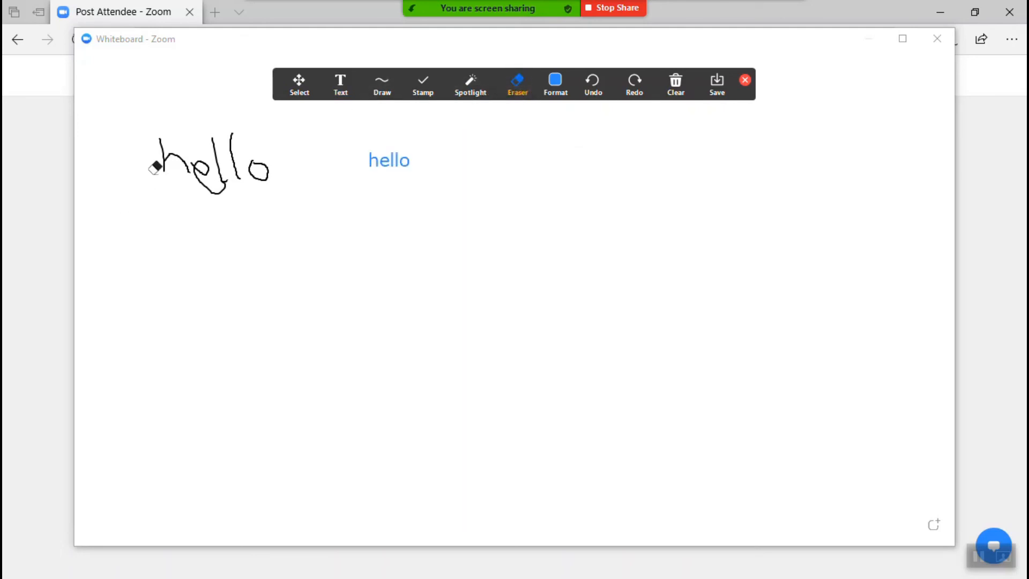
pyautogui.moveTo(156, 166)
pyautogui.mouseDown()
pyautogui.moveTo(197, 160)
pyautogui.moveTo(268, 174)
pyautogui.mouseUp()
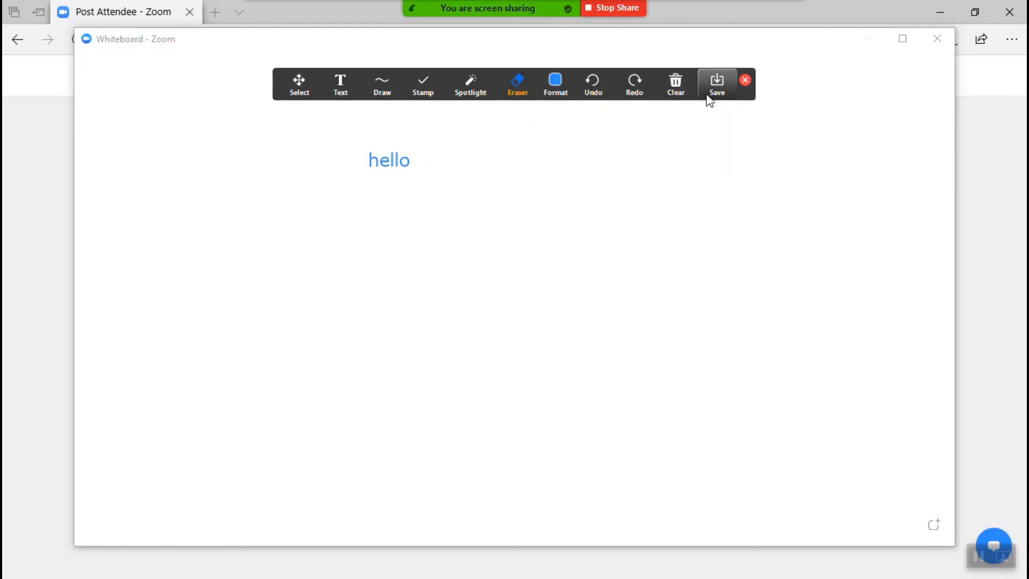
# Stop the whiteboard share, view Reactions, and restore the meeting window to a smaller size.
pyautogui.click(625, 10)
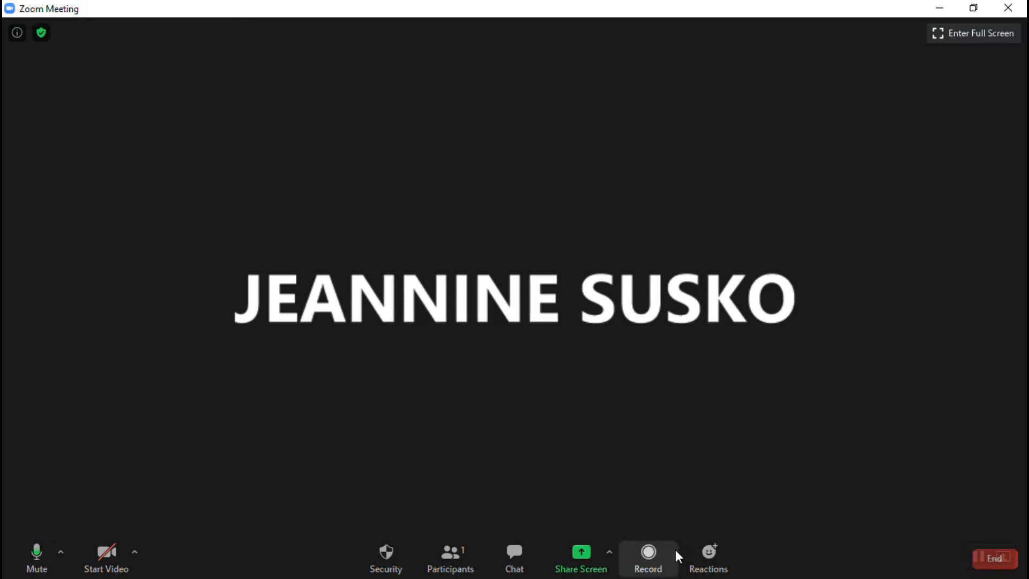
pyautogui.click(719, 565)
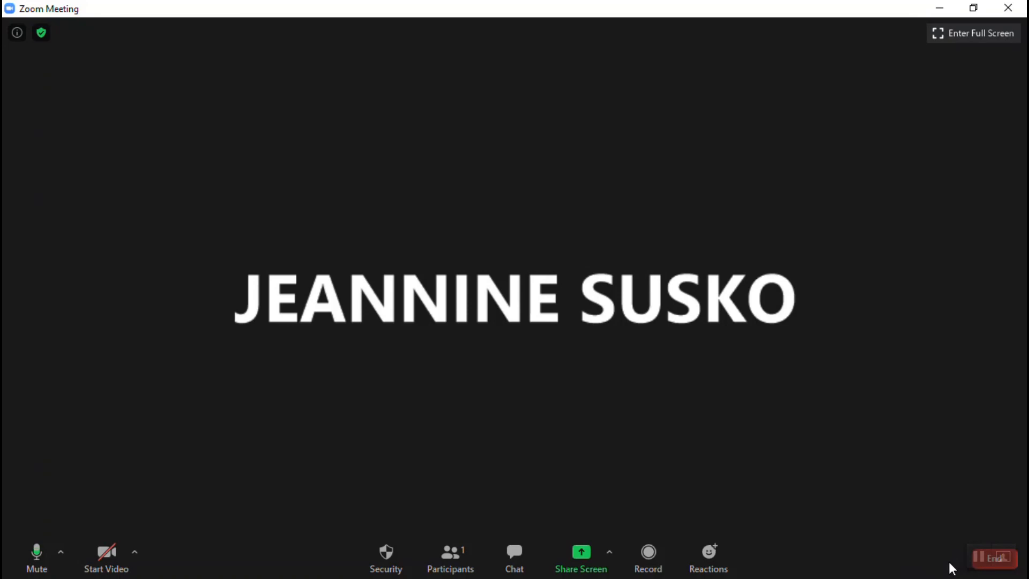
pyautogui.click(974, 8)
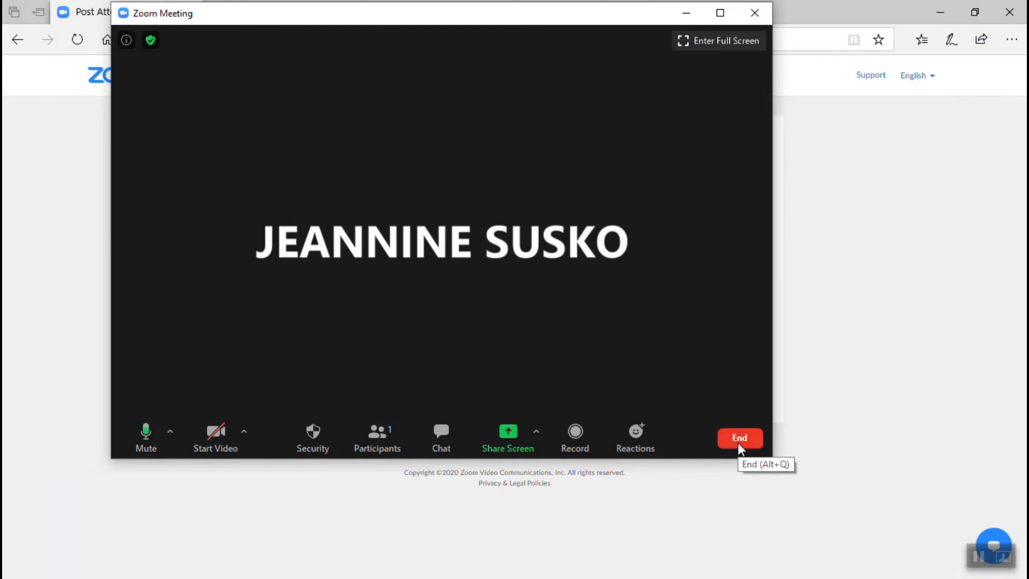
# Show the End Meeting for All / Leave Meeting options, then dismiss them without ending.
pyautogui.click(740, 447)
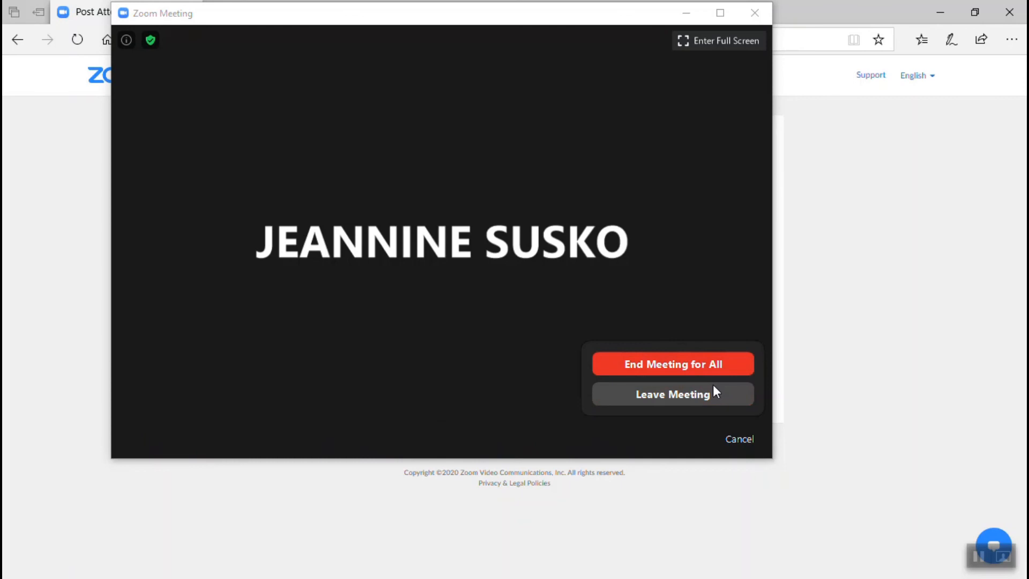
pyautogui.click(671, 354)
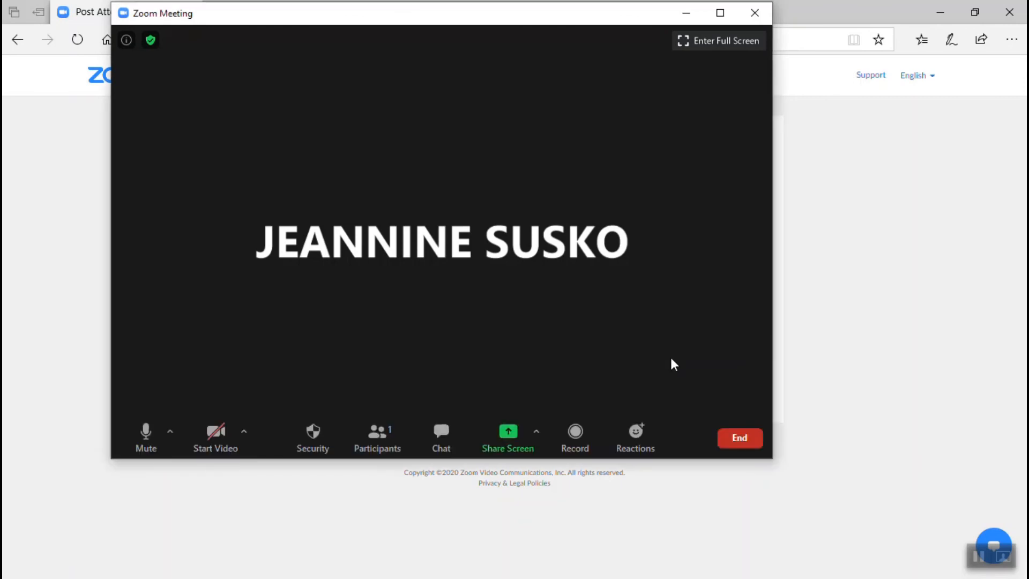